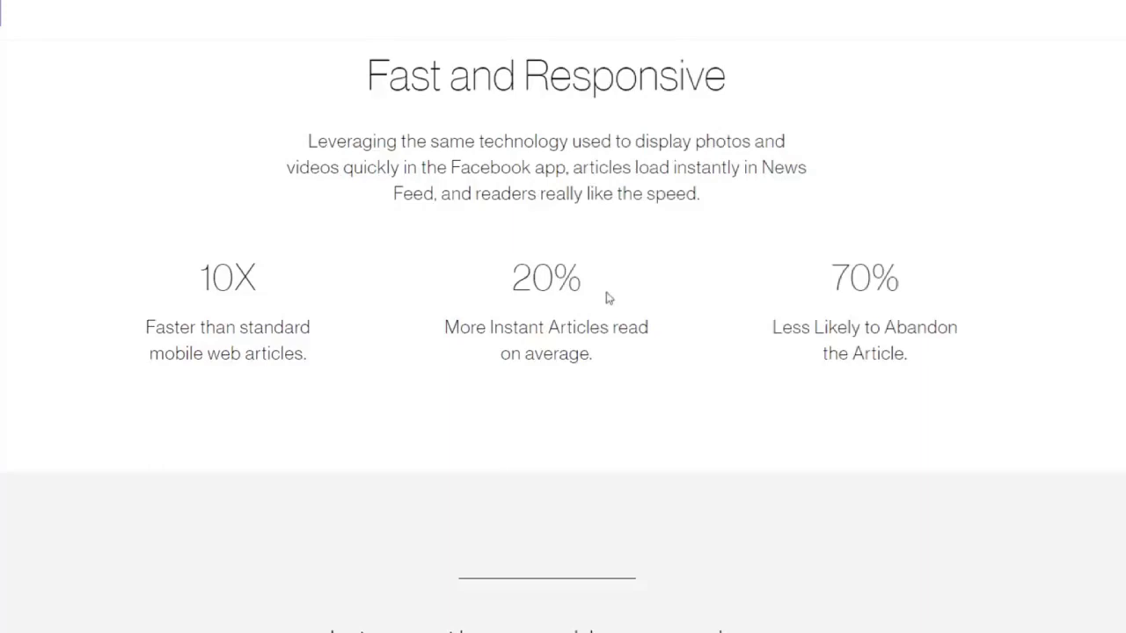
Review the Instant Articles landing page, including the speed statistics, the sample article carousel and the monetization options
{"action": "left_click_drag", "start_coordinate": [899, 273], "coordinate": [807, 264]}
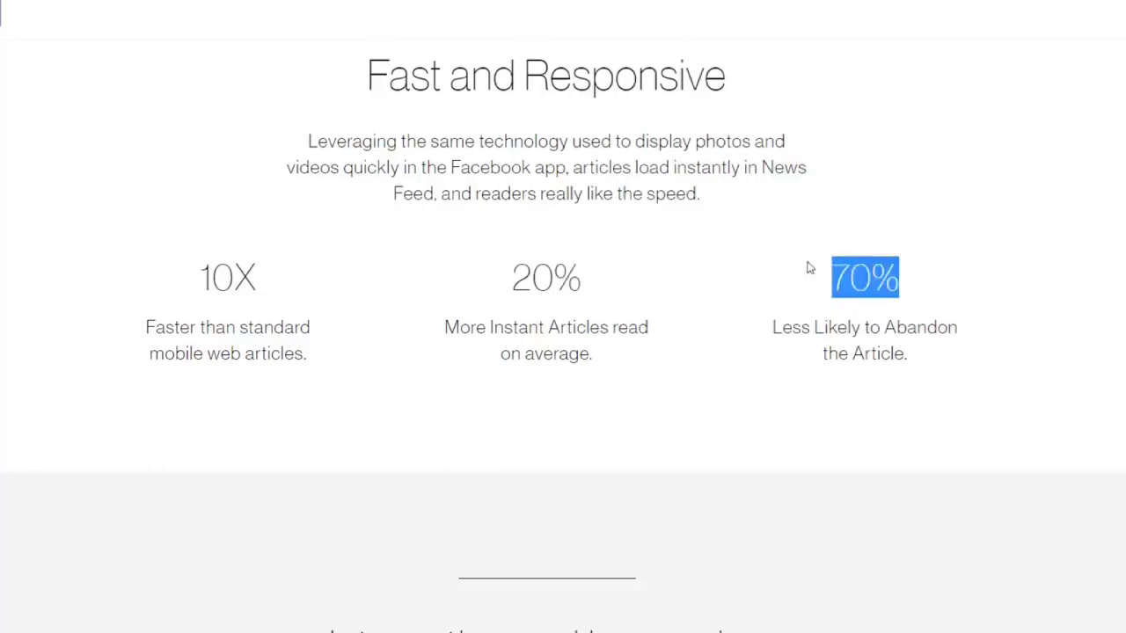
{"action": "left_click", "coordinate": [965, 251]}
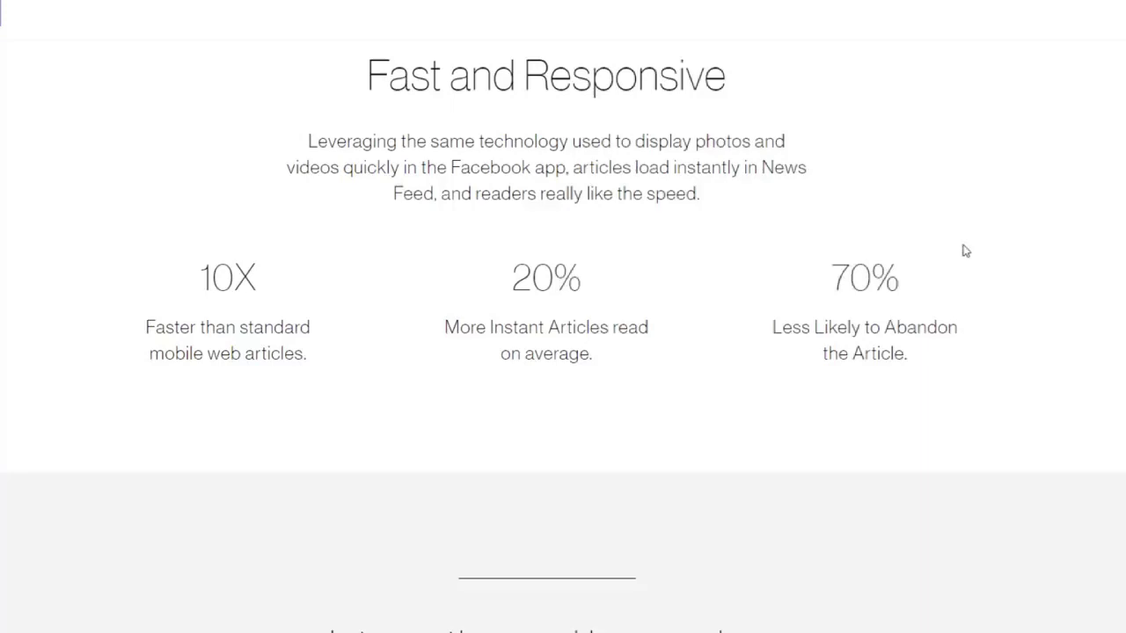
{"action": "scroll", "coordinate": [965, 251], "scroll_direction": "down", "scroll_amount": 8}
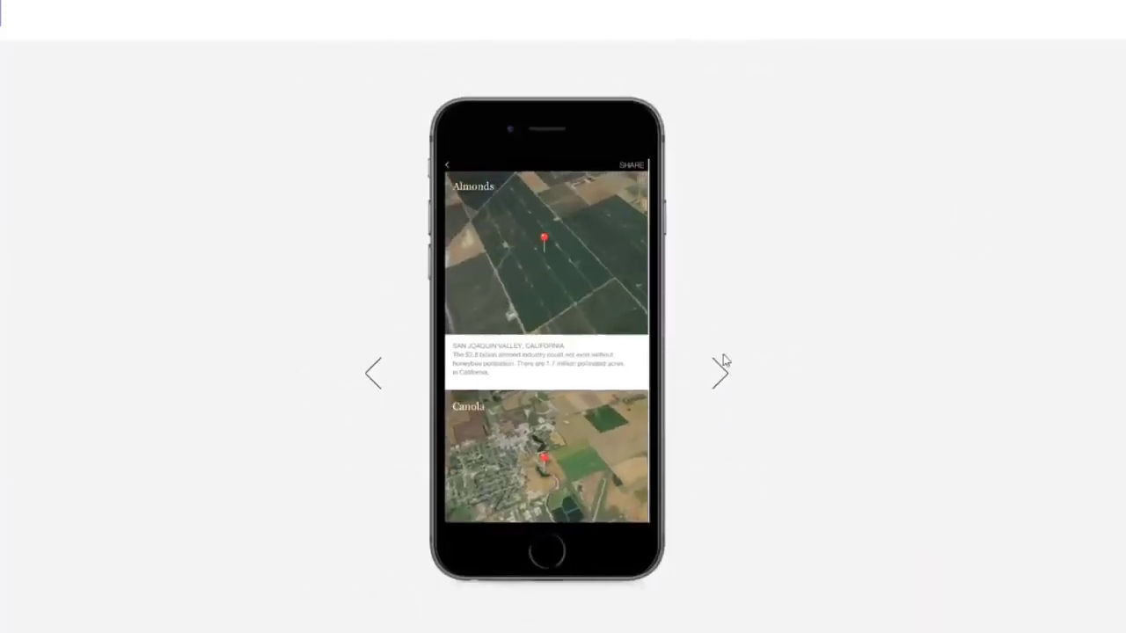
{"action": "left_click", "coordinate": [717, 372]}
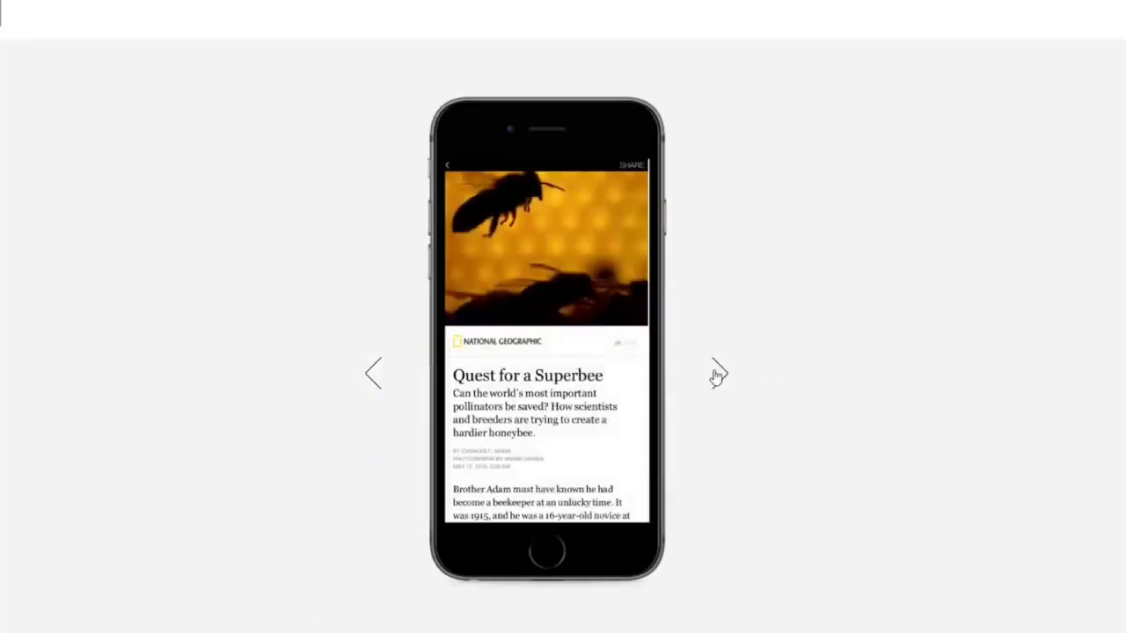
{"action": "left_click", "coordinate": [717, 373]}
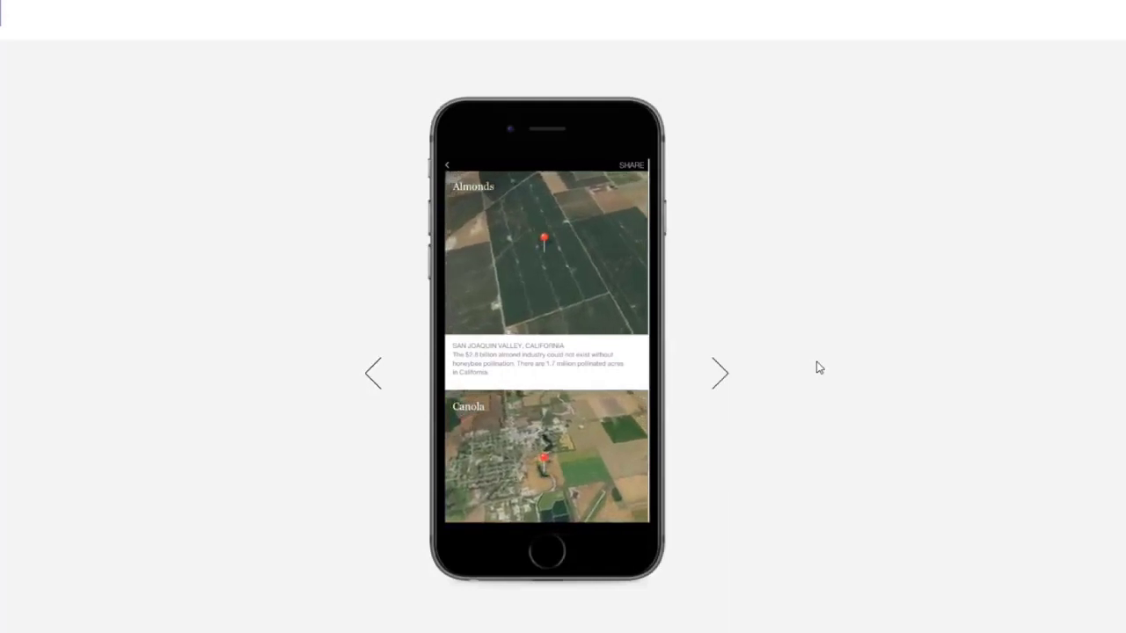
{"action": "scroll", "coordinate": [823, 356], "scroll_direction": "down", "scroll_amount": 1}
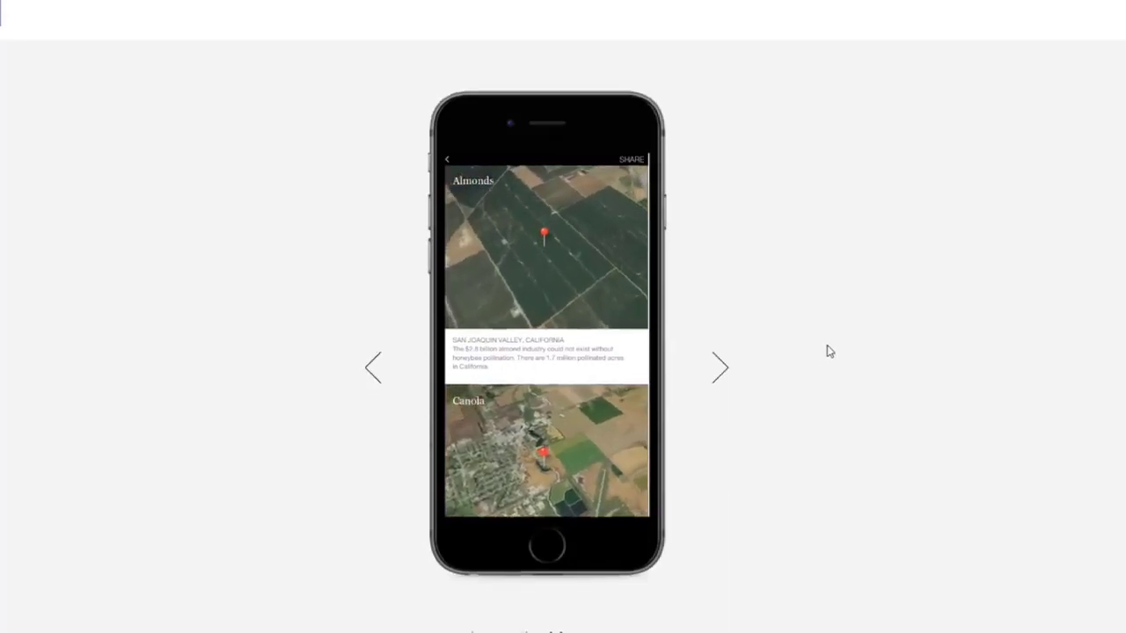
{"action": "scroll", "coordinate": [827, 348], "scroll_direction": "down", "scroll_amount": 15}
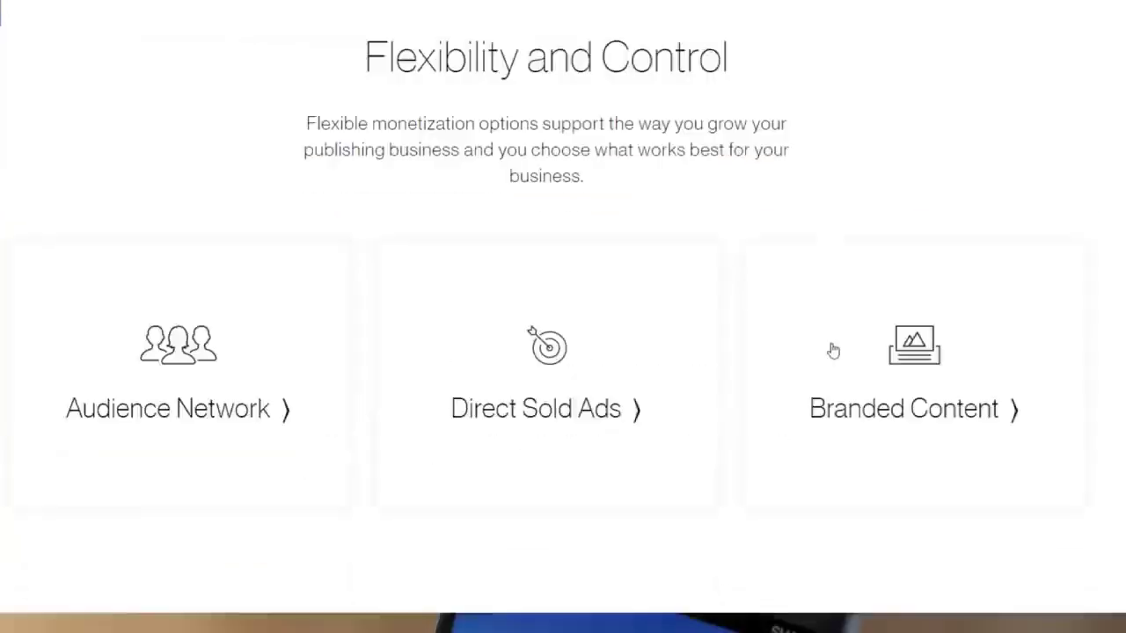
{"action": "scroll", "coordinate": [832, 351], "scroll_direction": "up", "scroll_amount": 20}
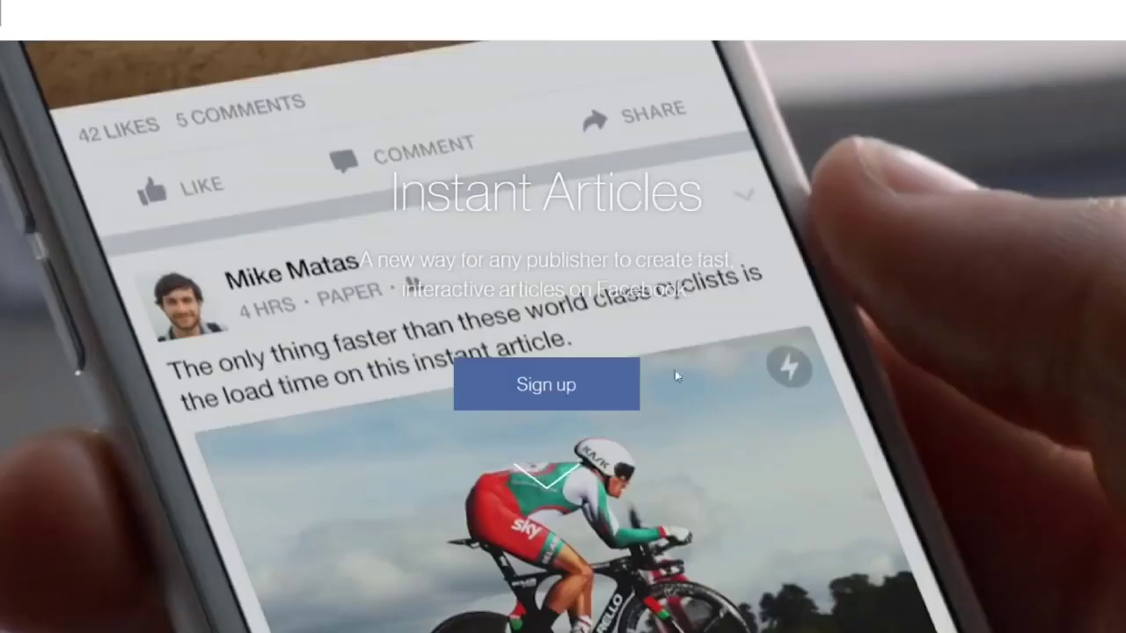
Start the Instant Articles sign-up and open the publishing tools of the Animal Street page
{"action": "left_click", "coordinate": [595, 385]}
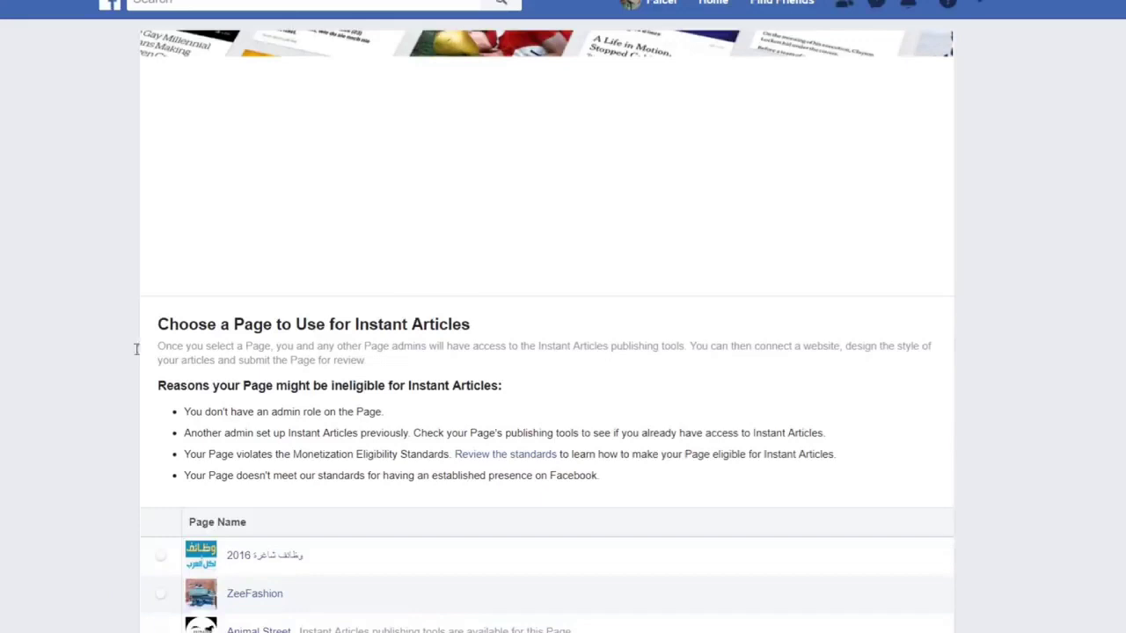
{"action": "scroll", "coordinate": [66, 297], "scroll_direction": "down", "scroll_amount": 3}
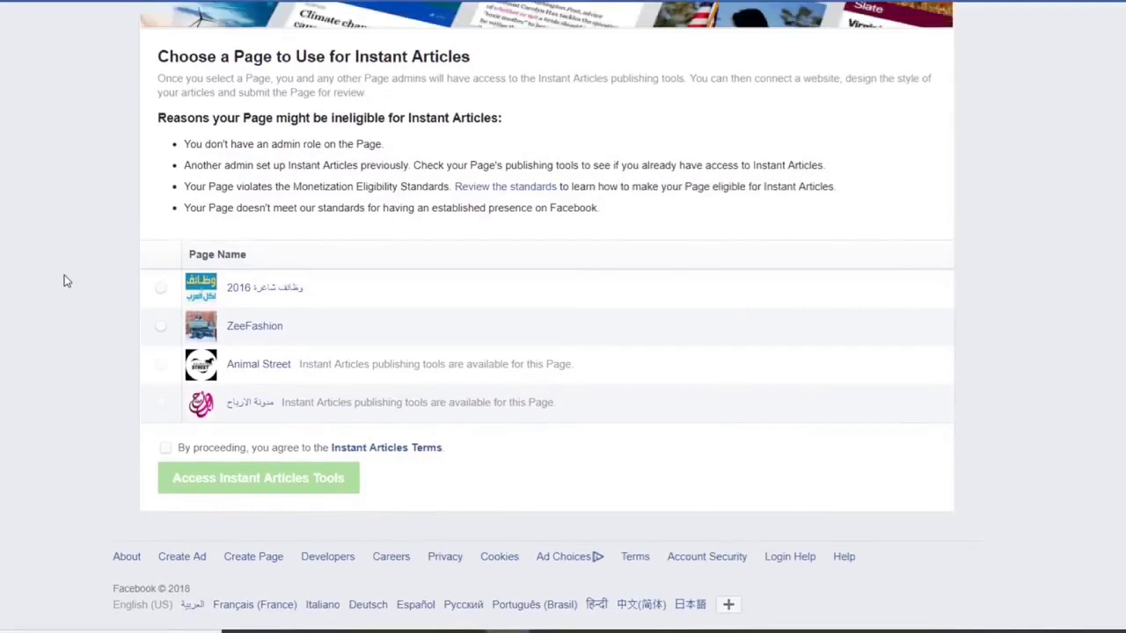
{"action": "left_click", "coordinate": [264, 367]}
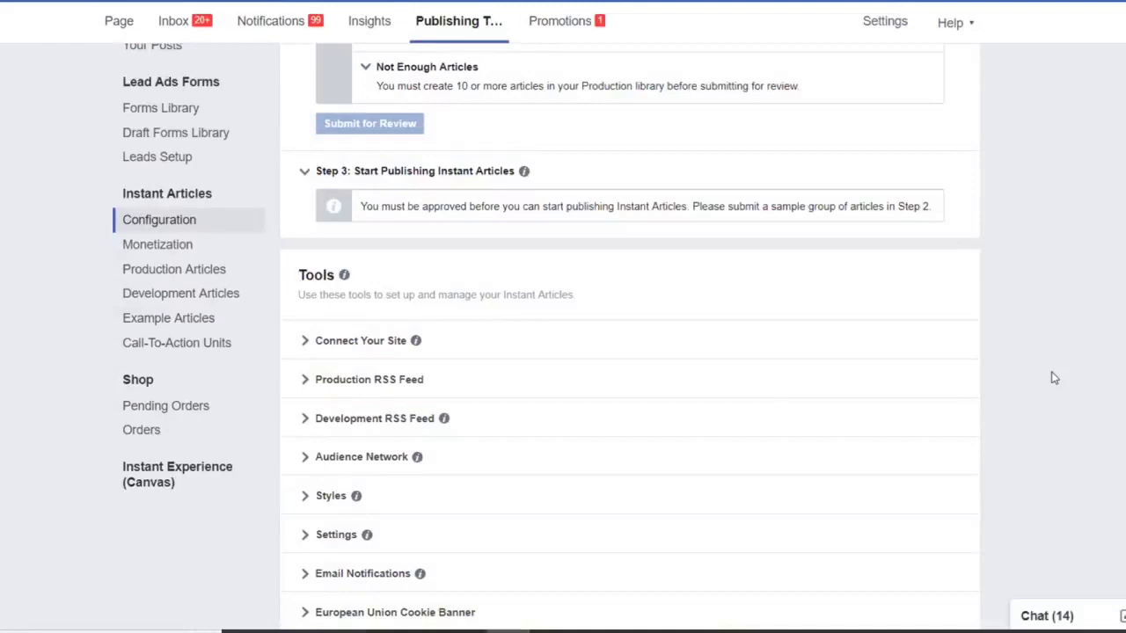
Open the Connect Your Site tool and select the fb:pages meta tag
{"action": "left_click", "coordinate": [597, 354]}
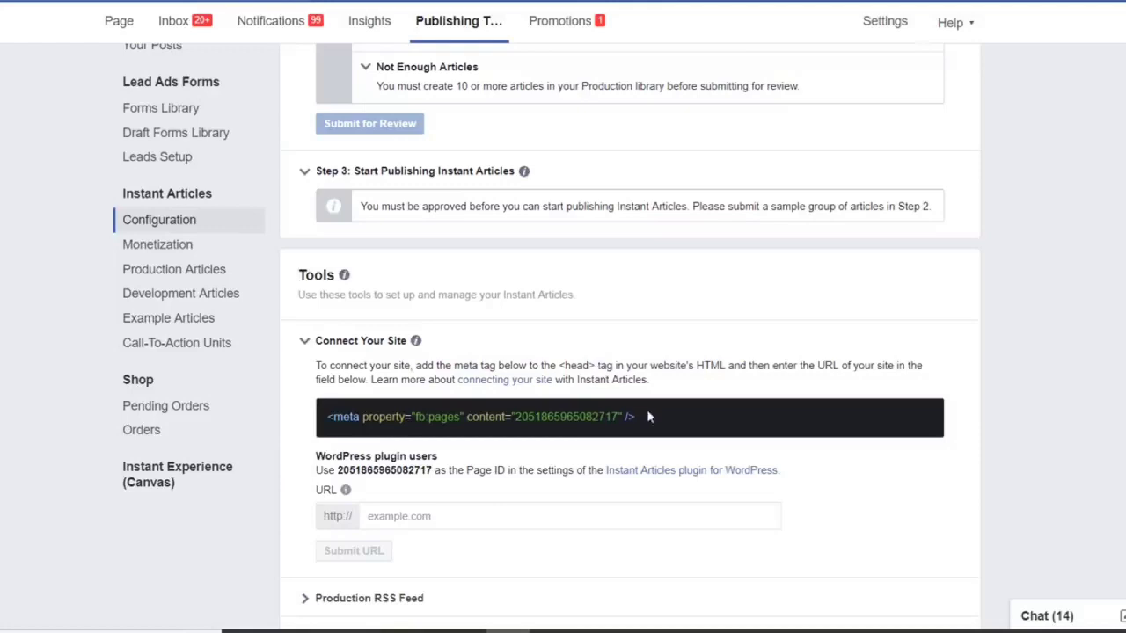
{"action": "left_click_drag", "start_coordinate": [658, 425], "coordinate": [334, 418]}
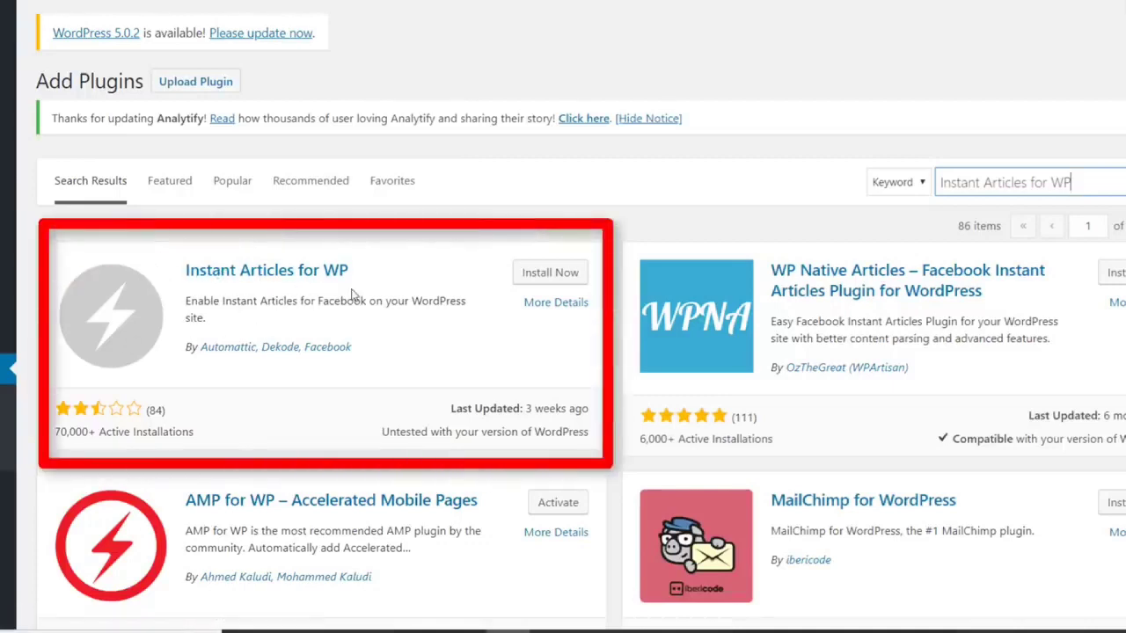
In WordPress, install the Instant Articles for WP plugin and save its settings with the Facebook Page ID pasted in
{"action": "left_click", "coordinate": [532, 272]}
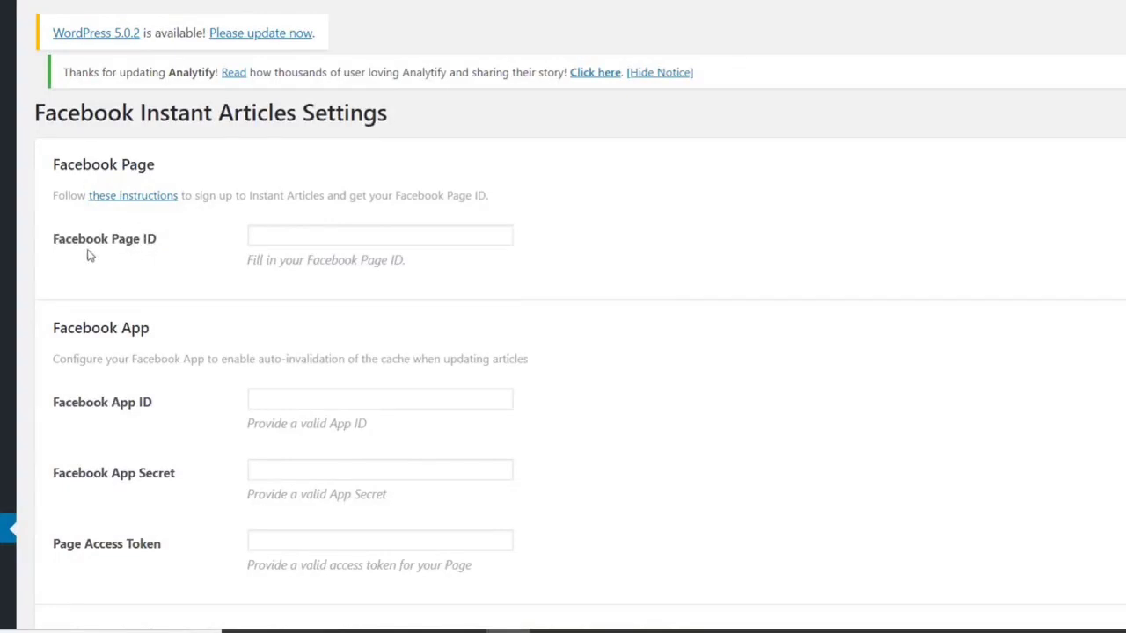
{"action": "right_click", "coordinate": [274, 238]}
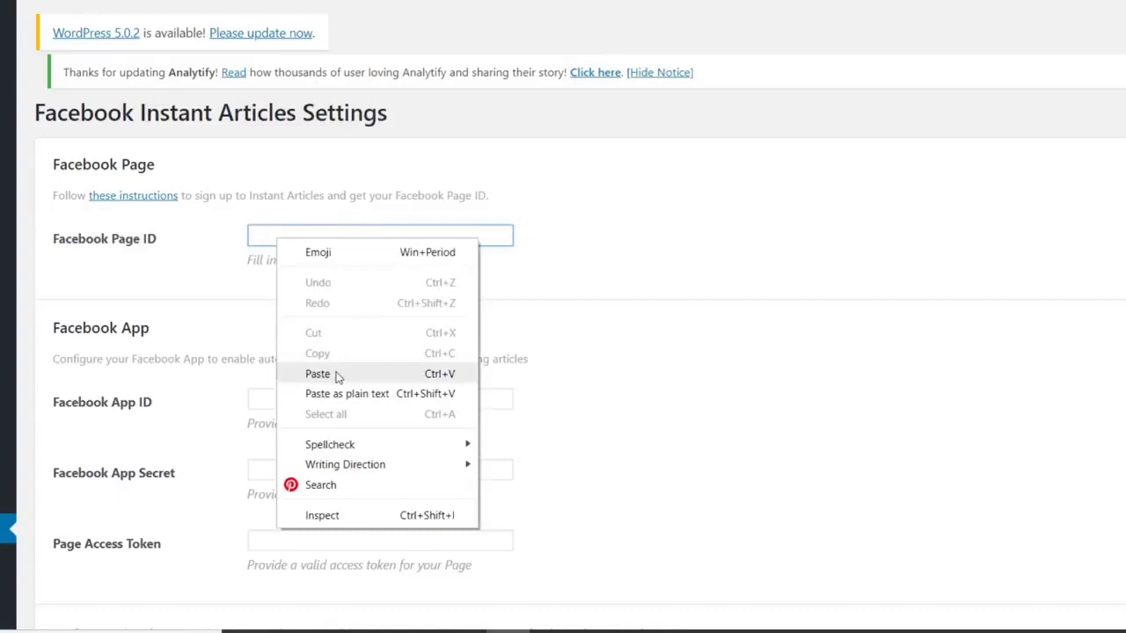
{"action": "left_click", "coordinate": [372, 378]}
{"action": "scroll", "coordinate": [624, 339], "scroll_direction": "down", "scroll_amount": 20}
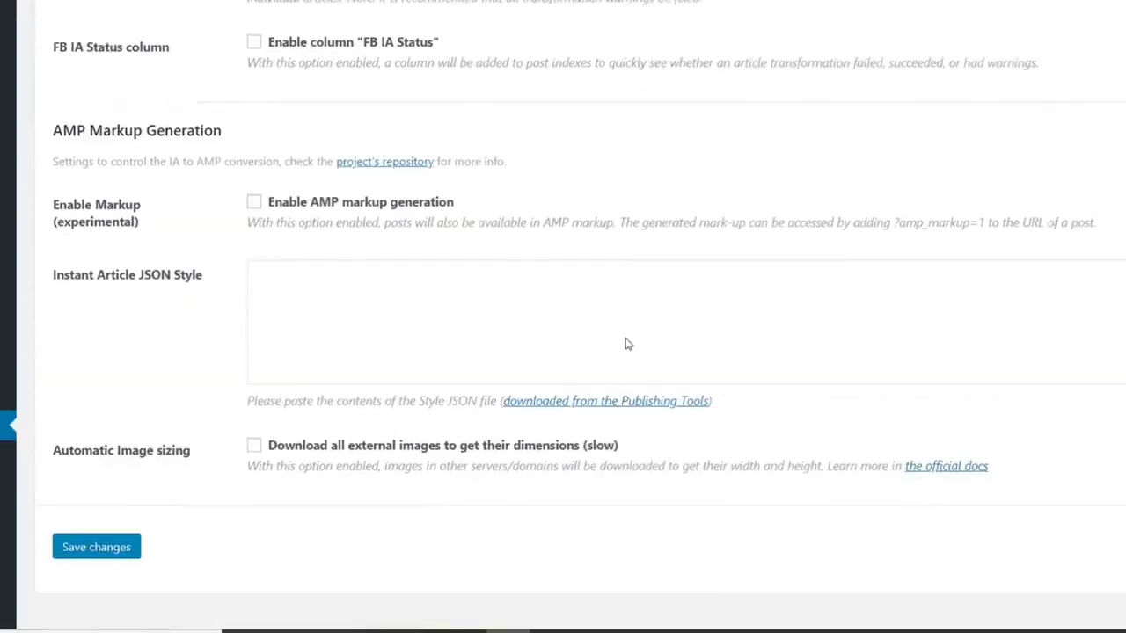
{"action": "left_click", "coordinate": [96, 527]}
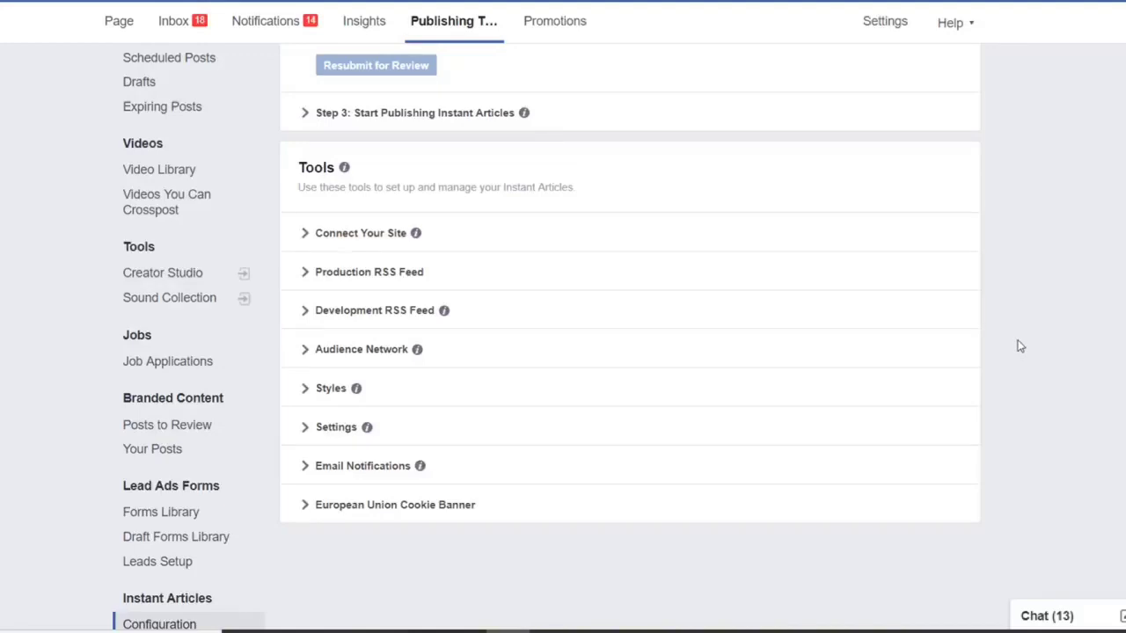
Open the Production RSS Feed tool in Facebook, highlight the /feeds/posts/default?alt=rss path in the feed URL and save the feed
{"action": "left_click", "coordinate": [631, 274]}
{"action": "scroll", "coordinate": [844, 344], "scroll_direction": "down", "scroll_amount": 3}
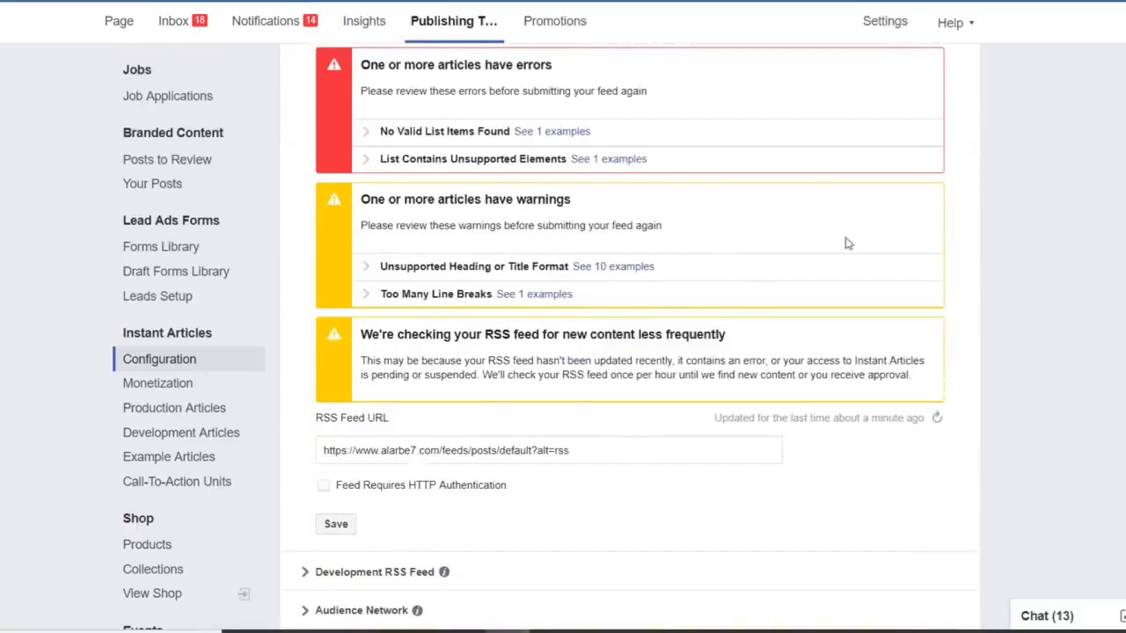
{"action": "scroll", "coordinate": [847, 243], "scroll_direction": "down", "scroll_amount": 2}
{"action": "scroll", "coordinate": [846, 244], "scroll_direction": "down", "scroll_amount": 2}
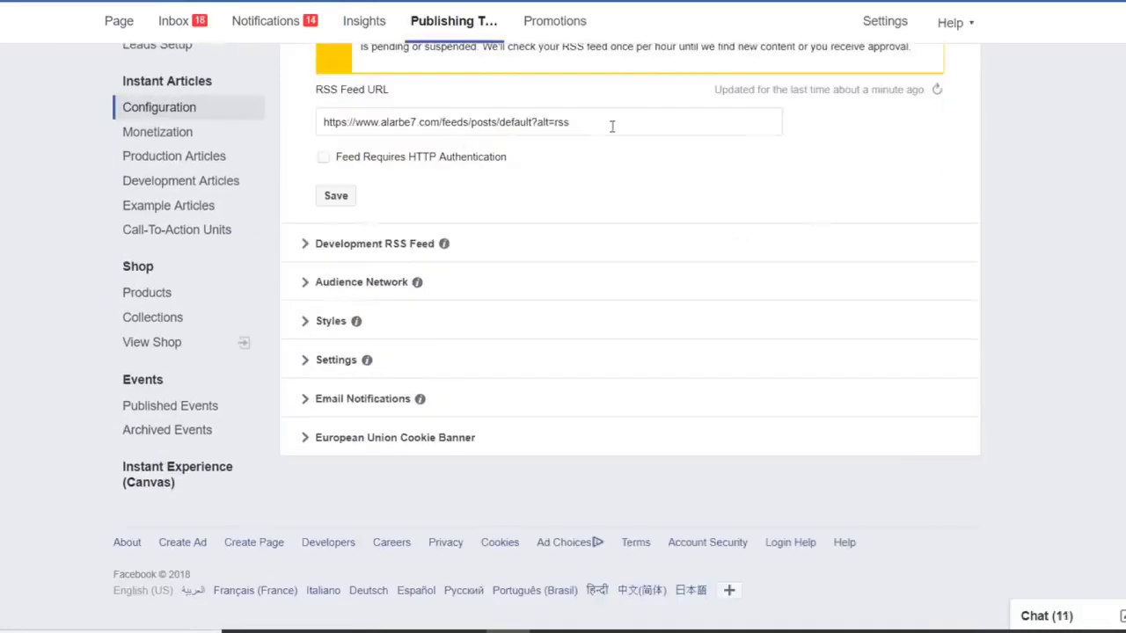
{"action": "left_click_drag", "start_coordinate": [611, 124], "coordinate": [227, 119]}
{"action": "key", "text": "Right"}
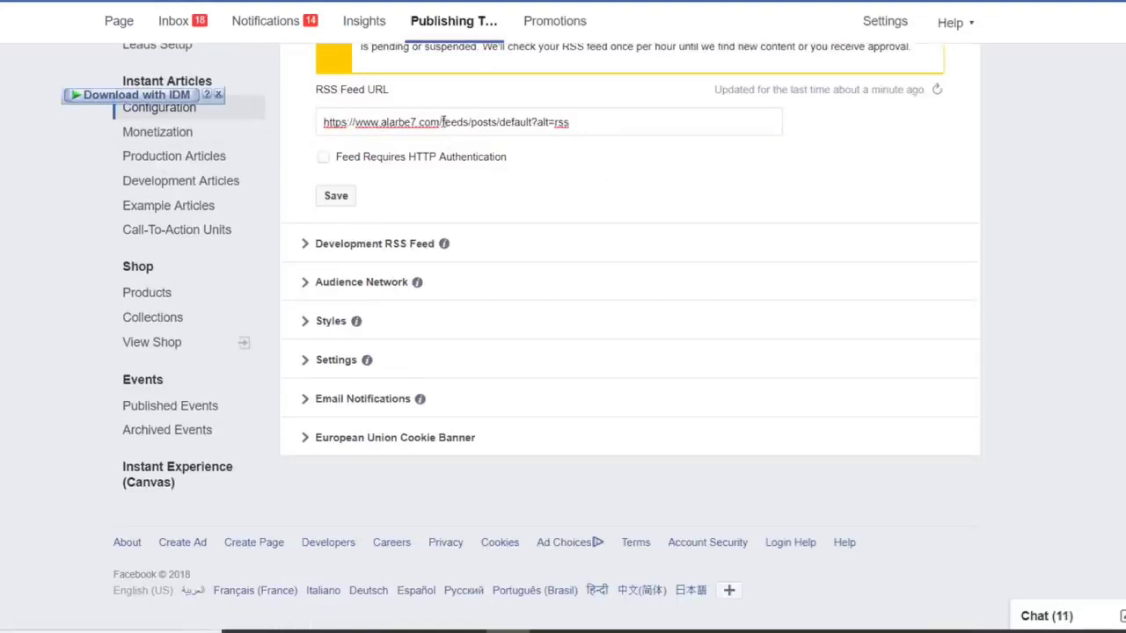
{"action": "left_click_drag", "start_coordinate": [440, 122], "coordinate": [628, 128]}
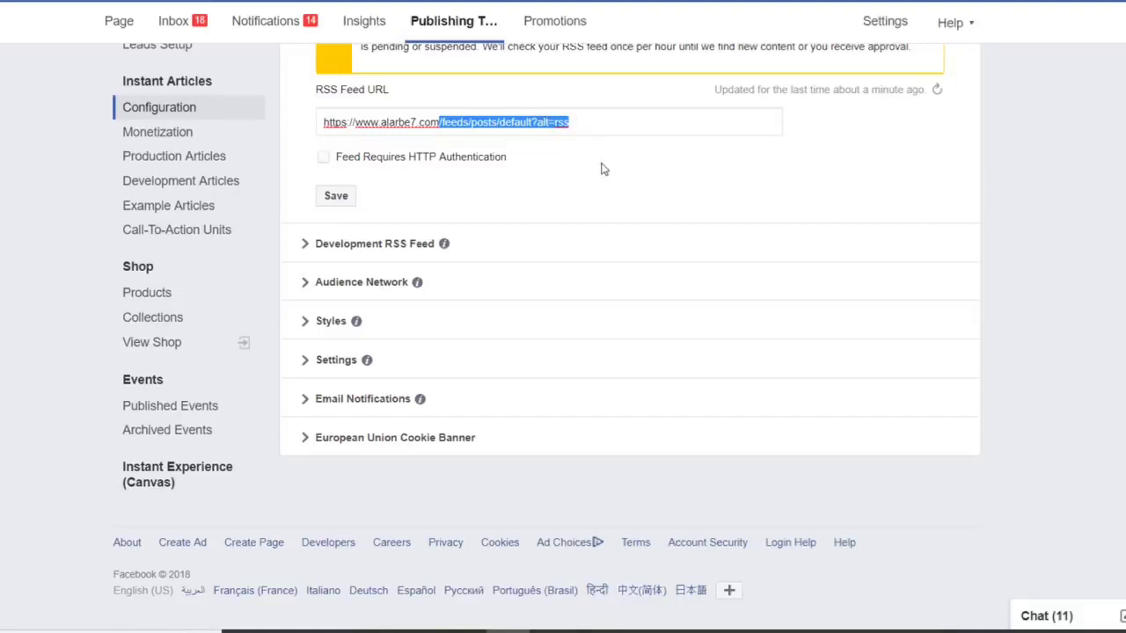
{"action": "left_click", "coordinate": [348, 201]}
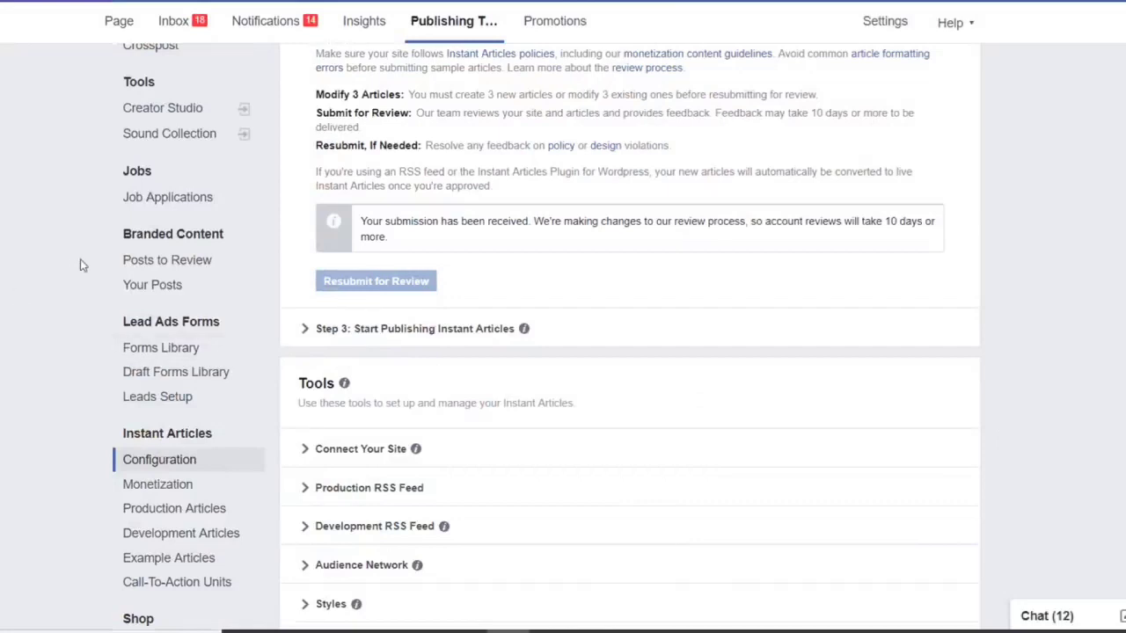
Open the Production Articles list and inspect the warning details of the most recent article
{"action": "left_click", "coordinate": [200, 264]}
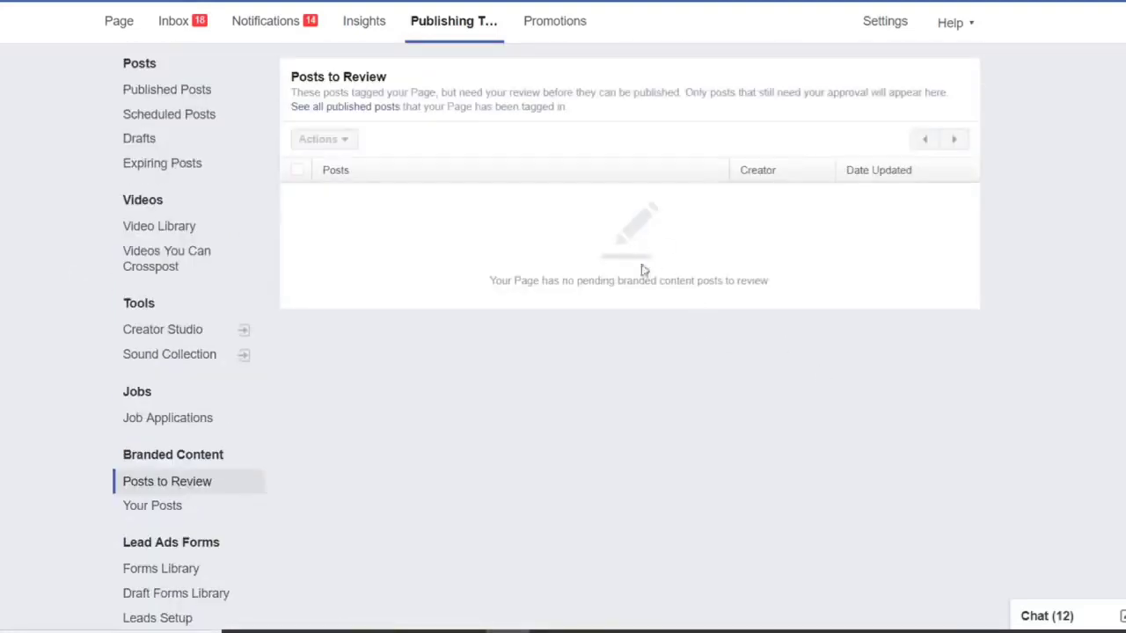
{"action": "left_click", "coordinate": [176, 508]}
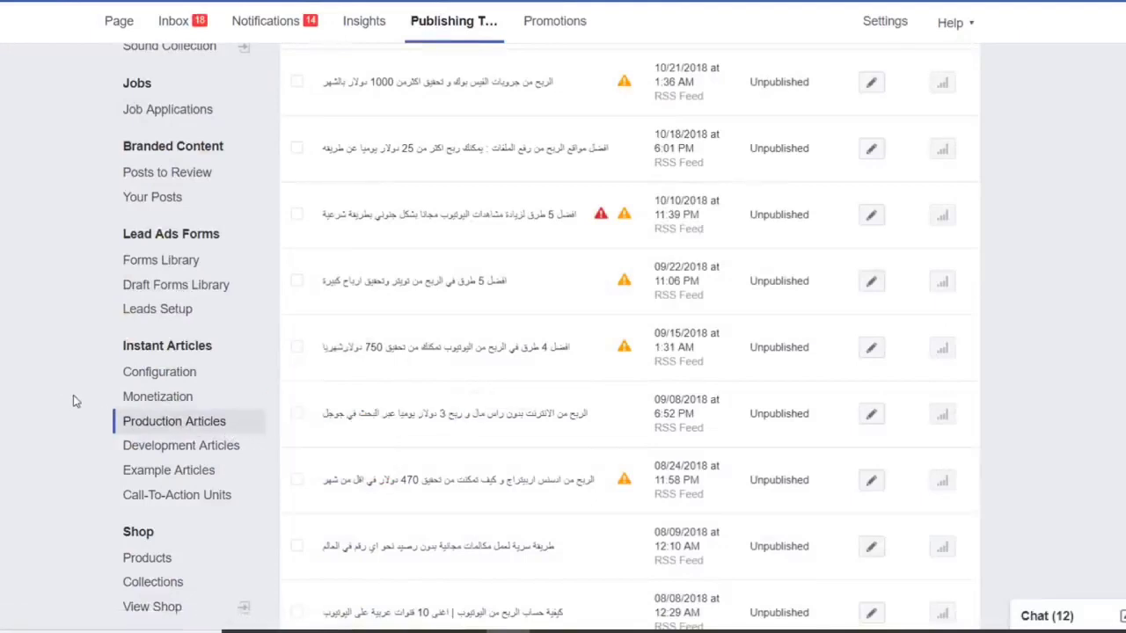
{"action": "scroll", "coordinate": [74, 401], "scroll_direction": "up", "scroll_amount": 1}
{"action": "scroll", "coordinate": [75, 398], "scroll_direction": "up", "scroll_amount": 2}
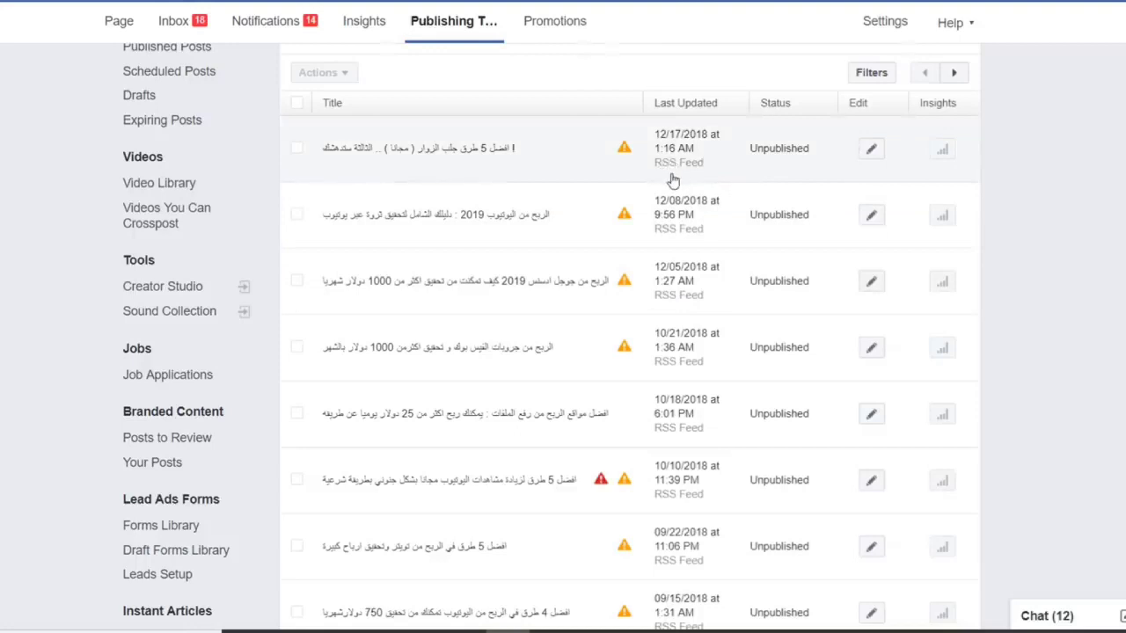
{"action": "mouse_move", "coordinate": [624, 149]}
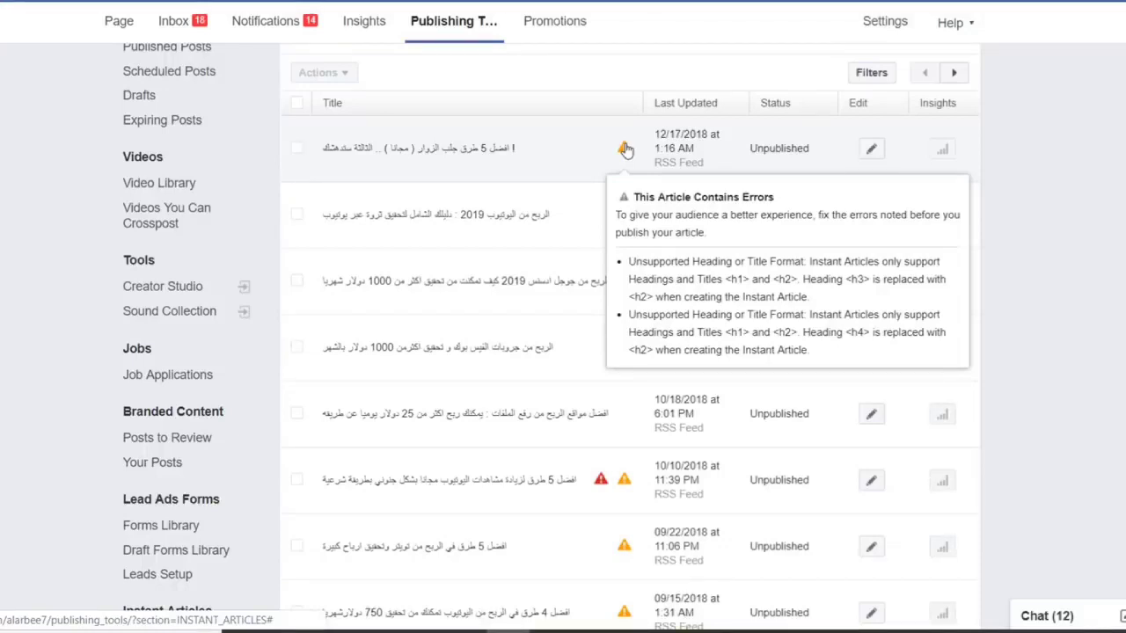
Open the most recent article's HTML source for editing and locate its unsupported h3 and h4 headings
{"action": "left_click", "coordinate": [871, 148]}
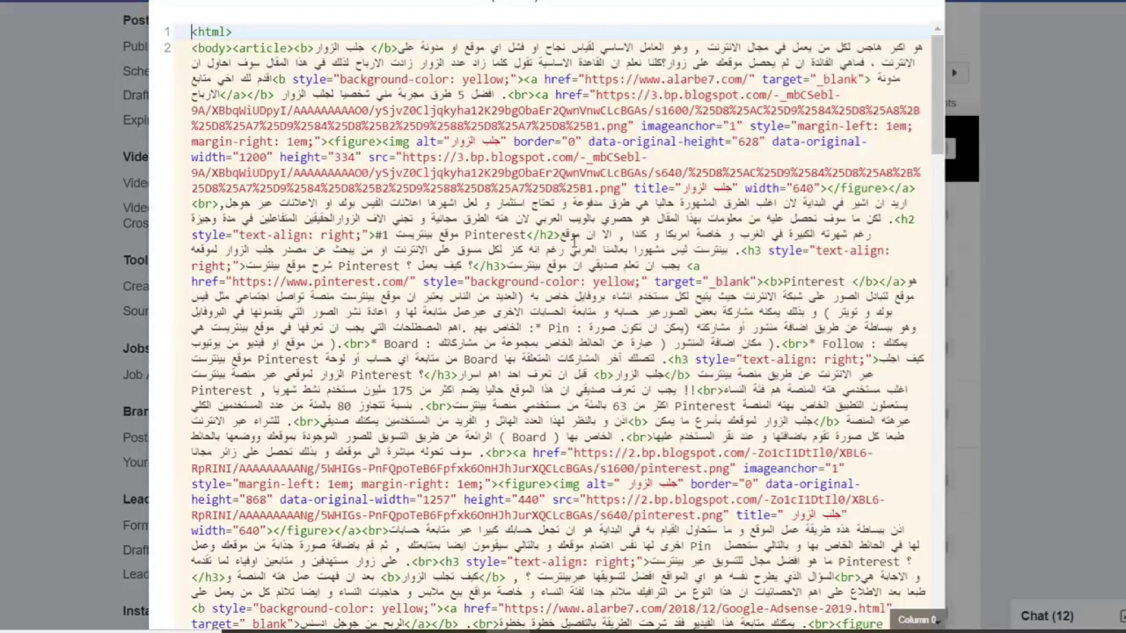
{"action": "scroll", "coordinate": [538, 243], "scroll_direction": "down", "scroll_amount": 6}
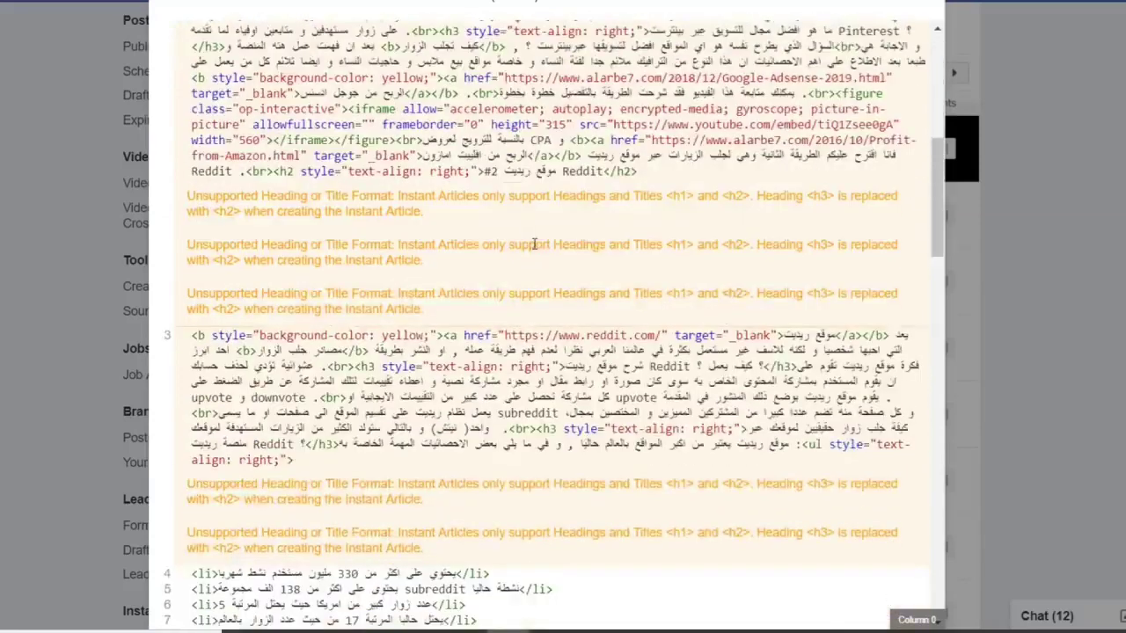
{"action": "scroll", "coordinate": [534, 243], "scroll_direction": "down", "scroll_amount": 10}
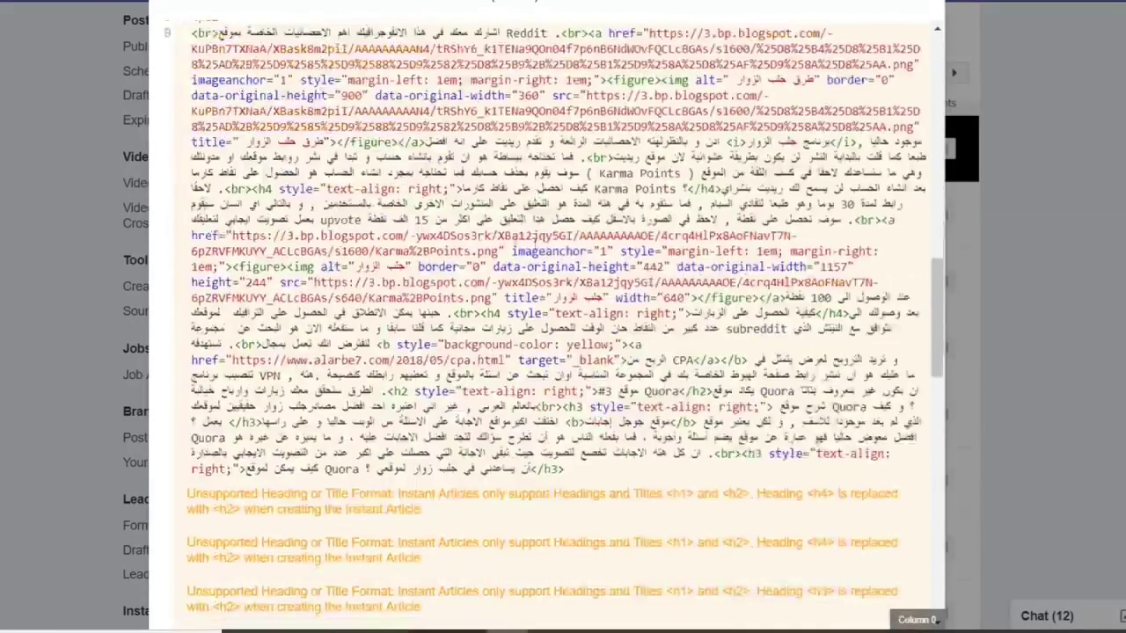
{"action": "left_click", "coordinate": [423, 219]}
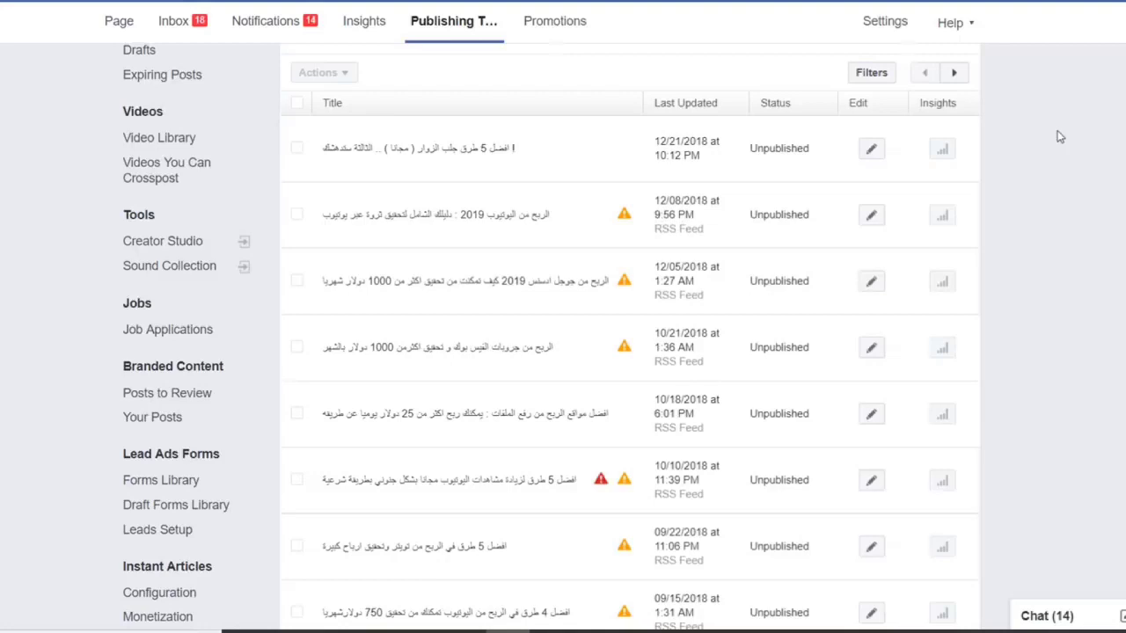
Open the default style template in the Instant Articles configuration and examine its article preview
{"action": "mouse_move", "coordinate": [601, 485]}
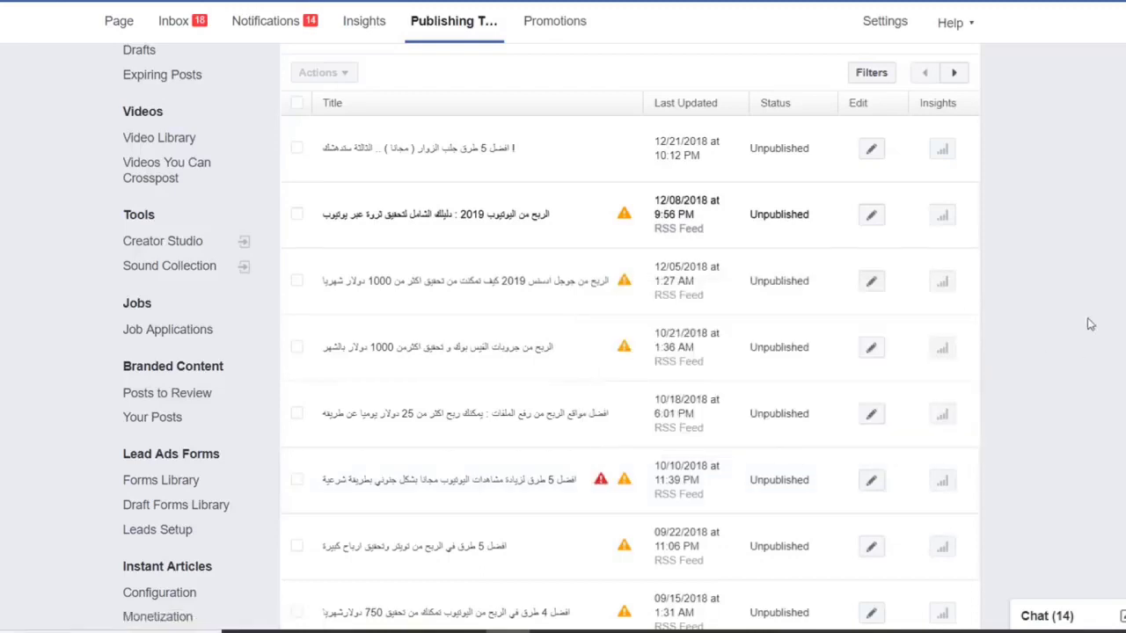
{"action": "scroll", "coordinate": [1089, 325], "scroll_direction": "down", "scroll_amount": 15}
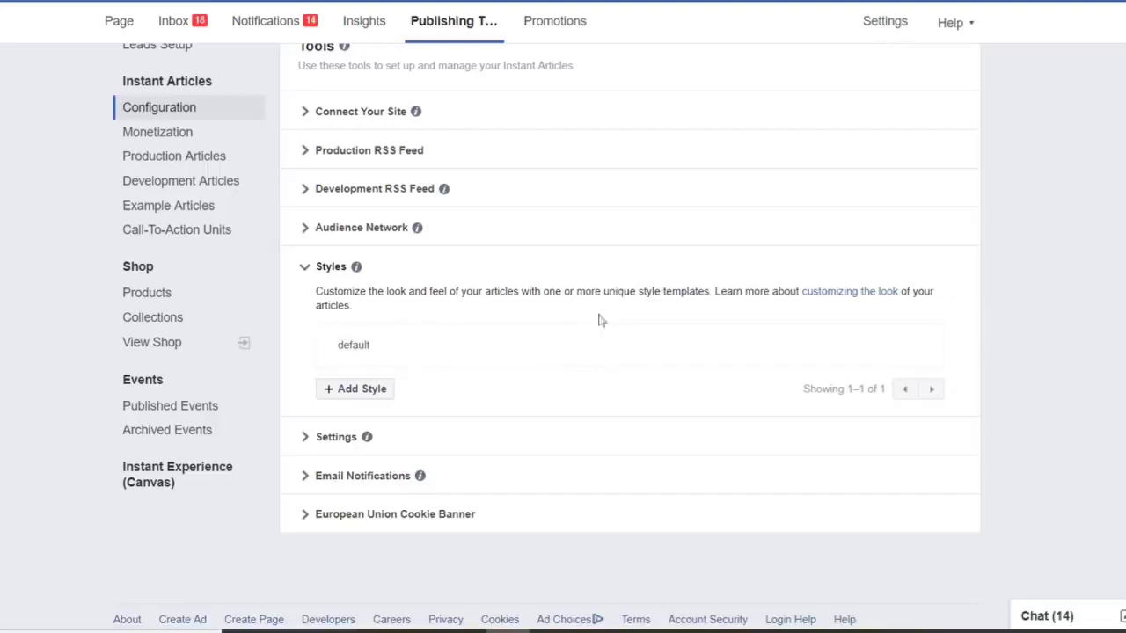
{"action": "left_click", "coordinate": [586, 353]}
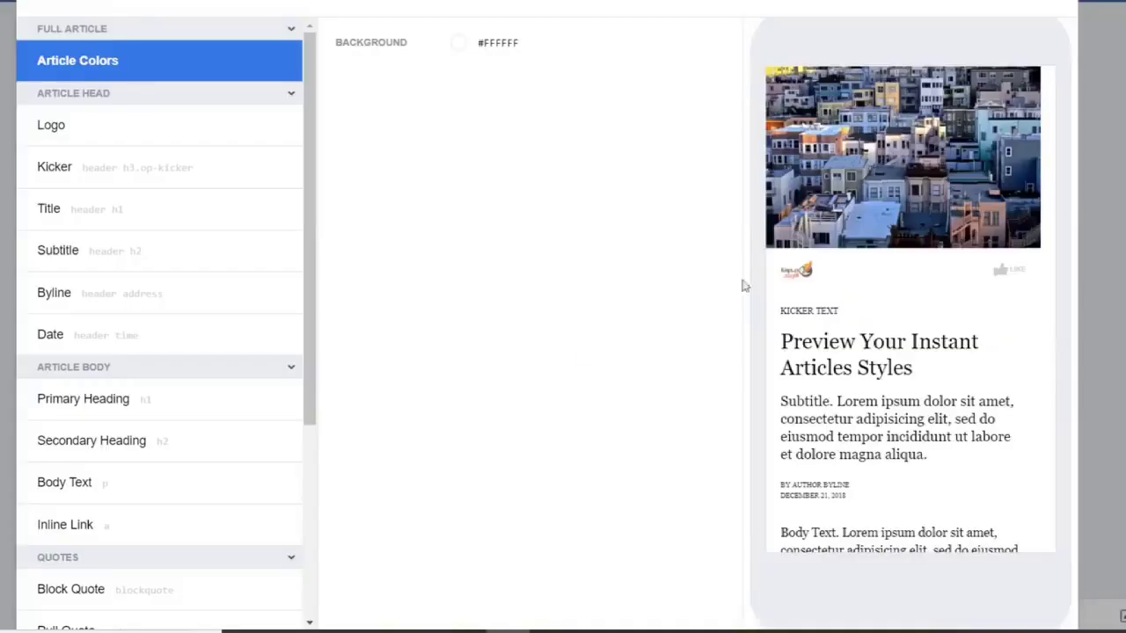
{"action": "scroll", "coordinate": [897, 279], "scroll_direction": "down", "scroll_amount": 3}
{"action": "scroll", "coordinate": [904, 277], "scroll_direction": "up", "scroll_amount": 2}
{"action": "scroll", "coordinate": [905, 277], "scroll_direction": "up", "scroll_amount": 1}
{"action": "scroll", "coordinate": [907, 287], "scroll_direction": "down", "scroll_amount": 10}
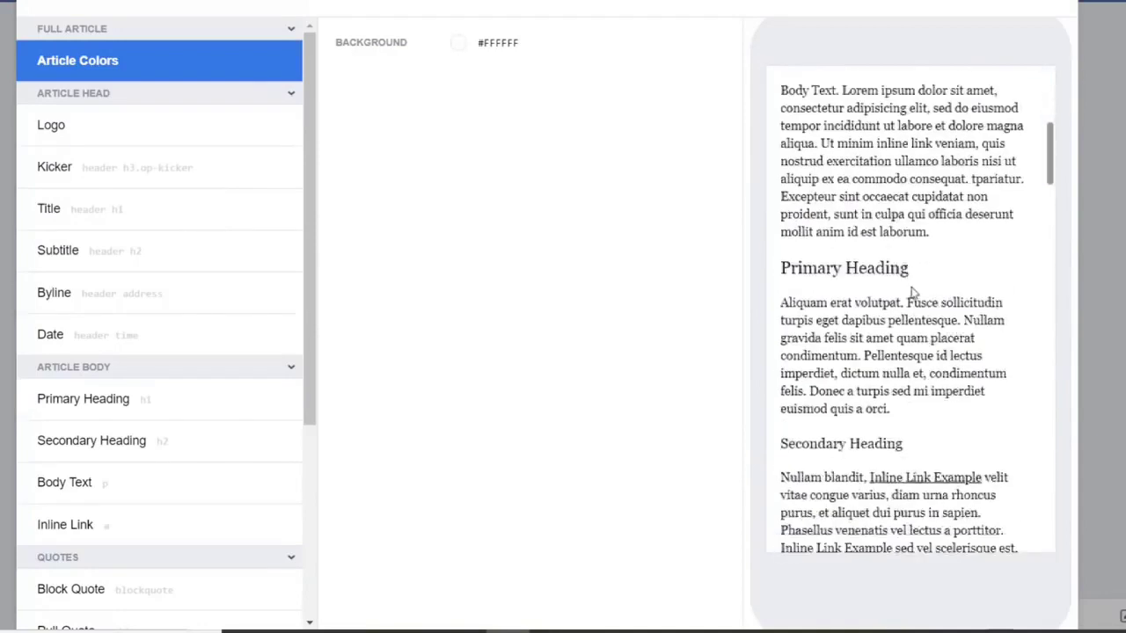
{"action": "scroll", "coordinate": [915, 297], "scroll_direction": "down", "scroll_amount": 8}
{"action": "scroll", "coordinate": [919, 286], "scroll_direction": "up", "scroll_amount": 13}
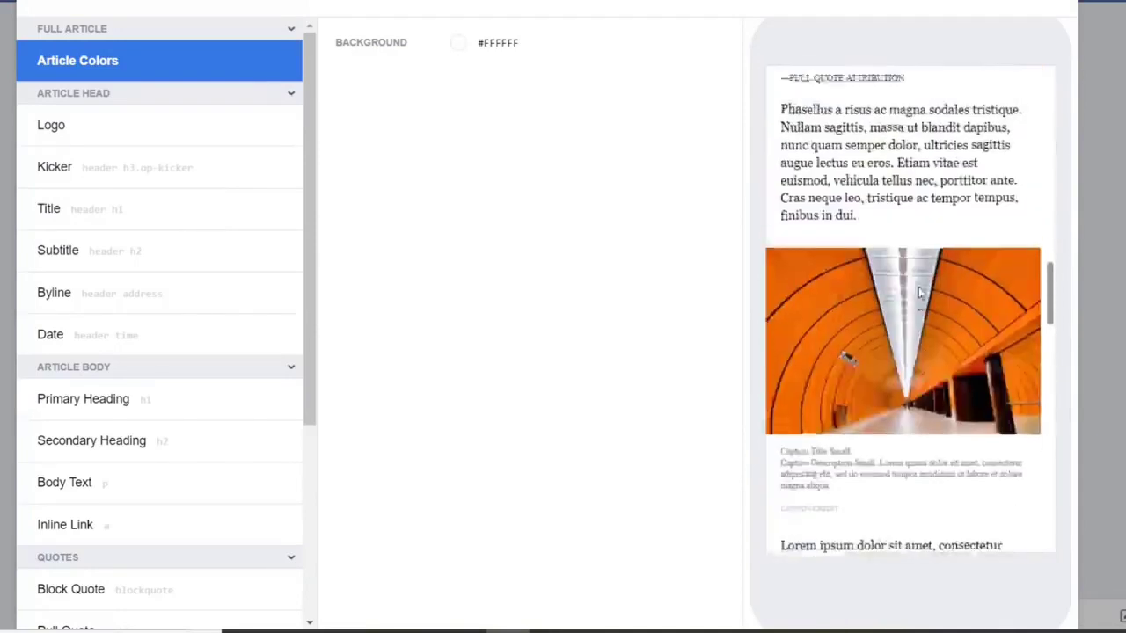
Examine the style template's management options, its Logo, Title and Subtitle settings, and the remaining article elements that can be styled
{"action": "scroll", "coordinate": [920, 286], "scroll_direction": "up", "scroll_amount": 5}
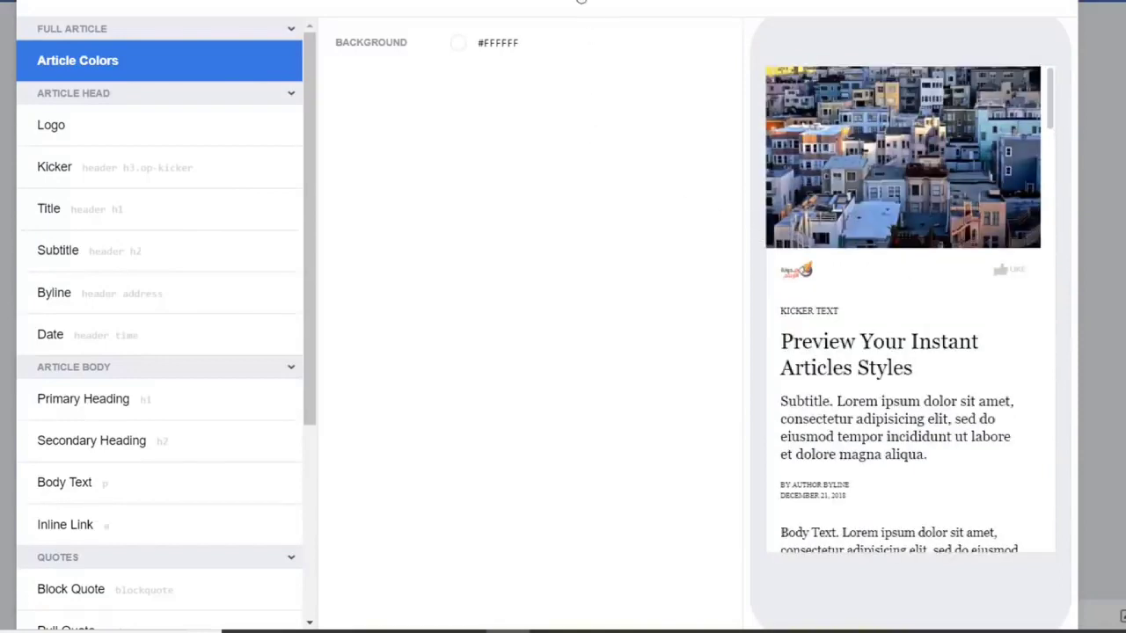
{"action": "left_click", "coordinate": [580, 1]}
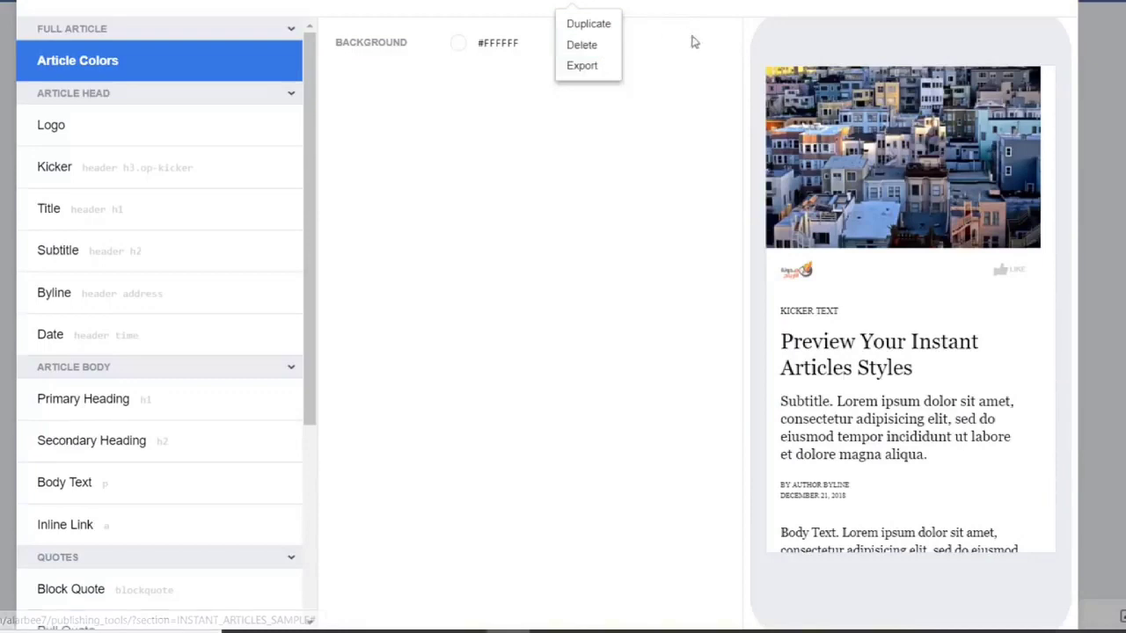
{"action": "left_click", "coordinate": [221, 128]}
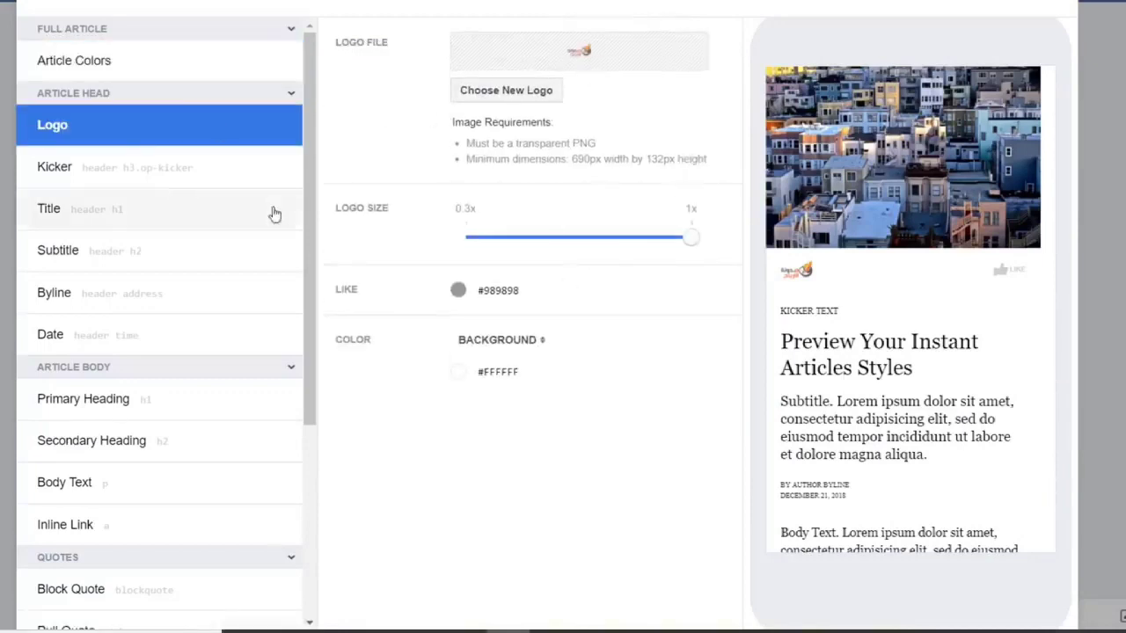
{"action": "left_click", "coordinate": [214, 219]}
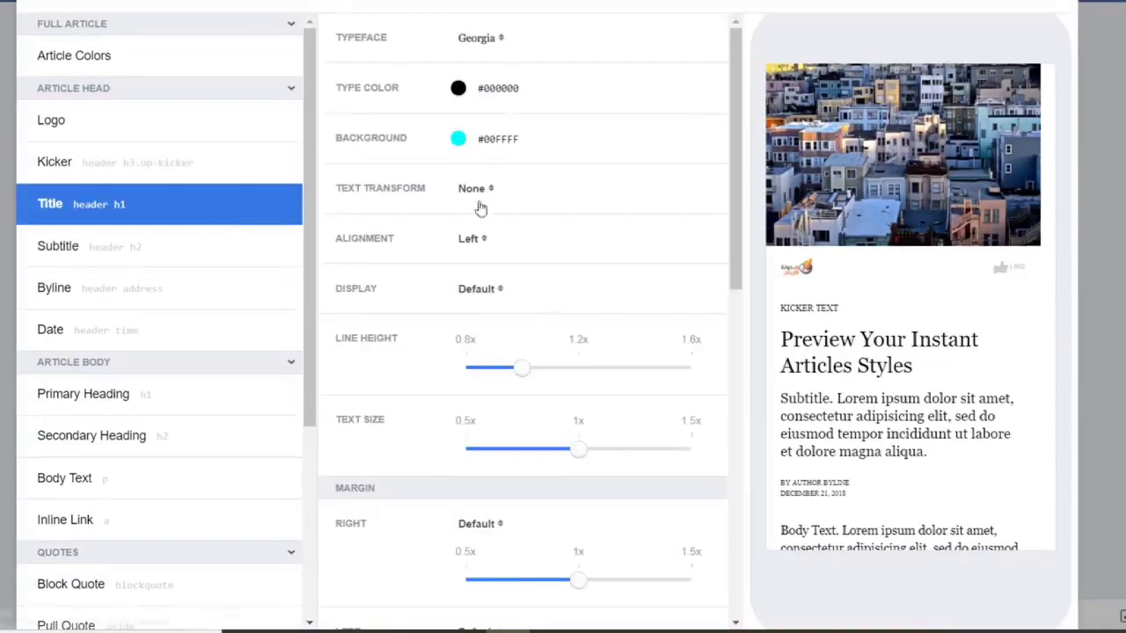
{"action": "left_click", "coordinate": [132, 255]}
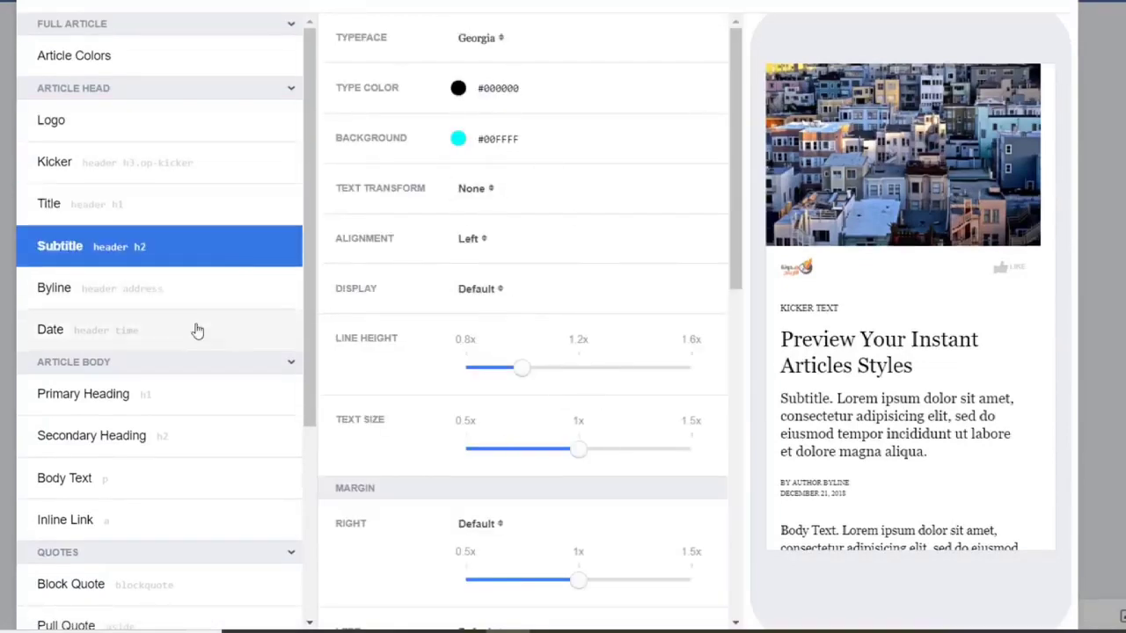
{"action": "scroll", "coordinate": [197, 308], "scroll_direction": "down", "scroll_amount": 3}
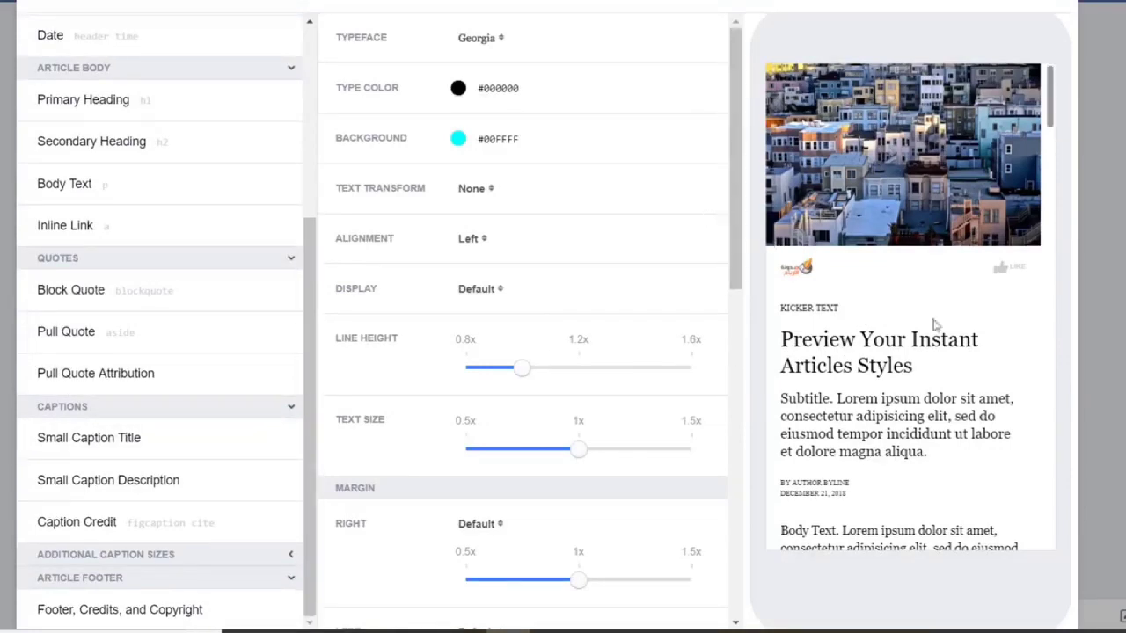
Review the template's article preview from the header through the pull quotes and image captions
{"action": "scroll", "coordinate": [998, 367], "scroll_direction": "down", "scroll_amount": 15}
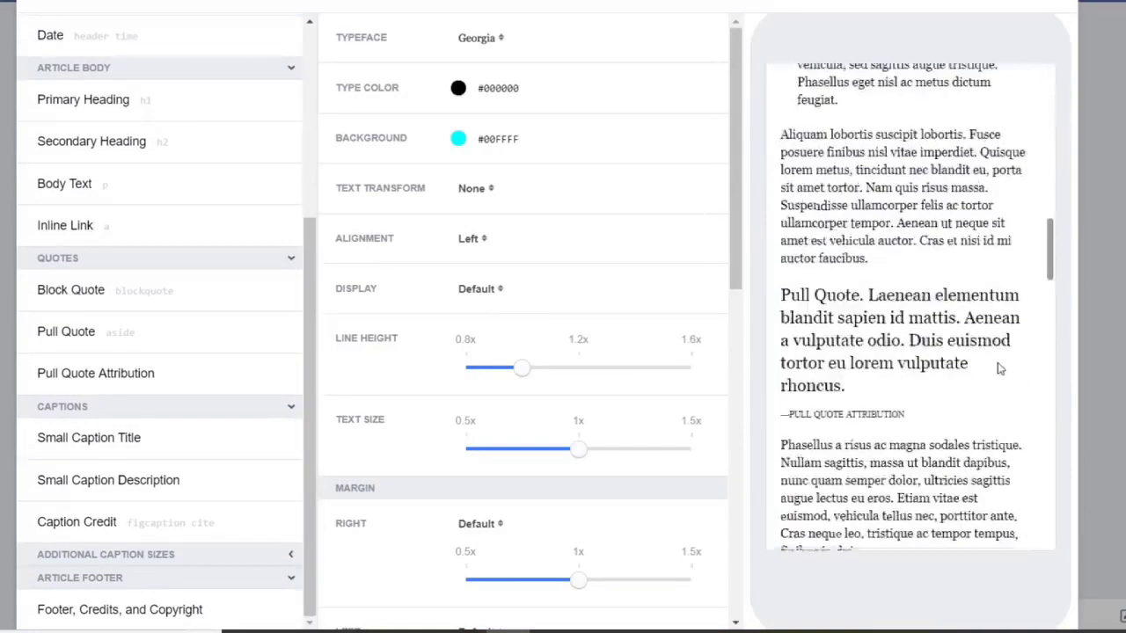
{"action": "scroll", "coordinate": [992, 493], "scroll_direction": "down", "scroll_amount": 2}
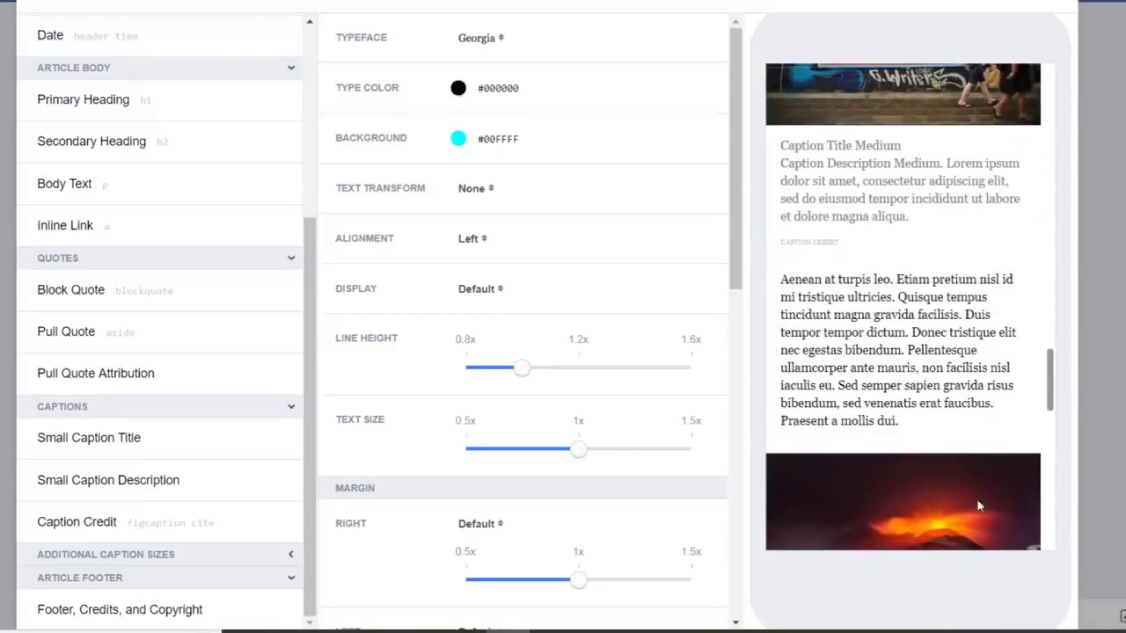
{"action": "scroll", "coordinate": [976, 506], "scroll_direction": "up", "scroll_amount": 4}
{"action": "scroll", "coordinate": [974, 492], "scroll_direction": "up", "scroll_amount": 8}
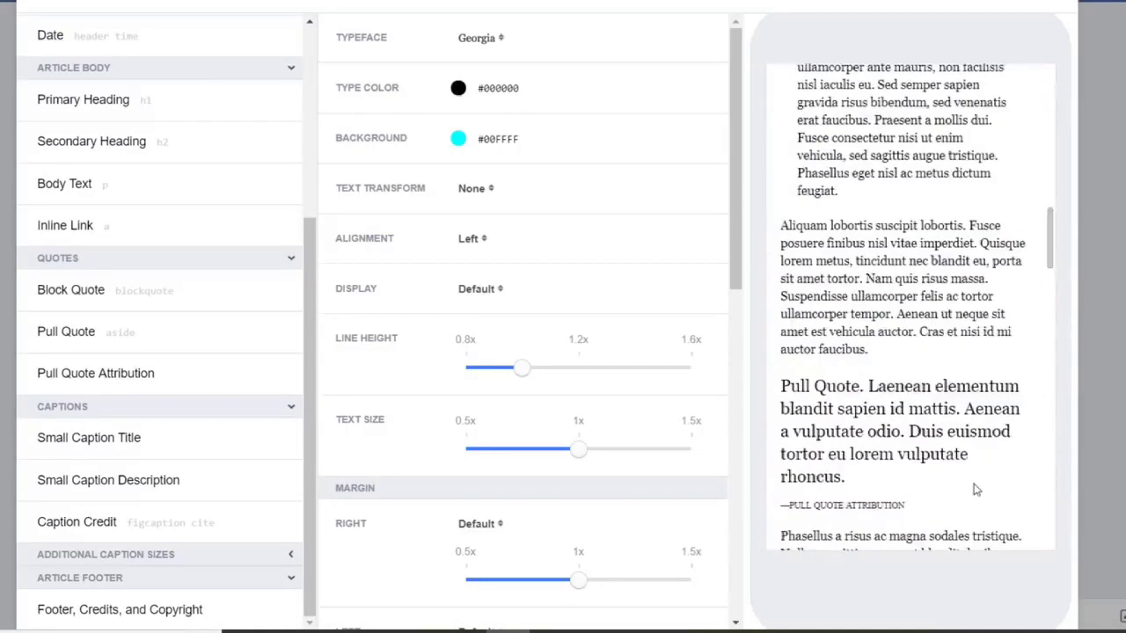
{"action": "scroll", "coordinate": [974, 489], "scroll_direction": "down", "scroll_amount": 5}
{"action": "scroll", "coordinate": [974, 490], "scroll_direction": "up", "scroll_amount": 15}
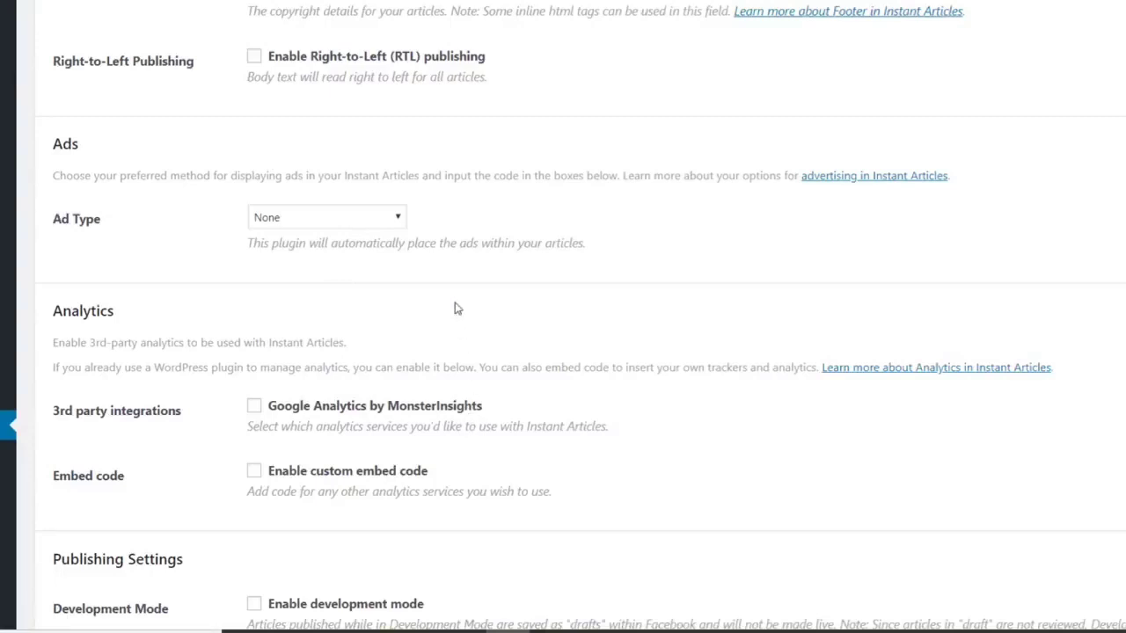
In the WordPress Instant Articles plugin settings, set the ad type to Custom Embed Code with Large (300 x 250) ad dimensions
{"action": "left_click", "coordinate": [357, 224]}
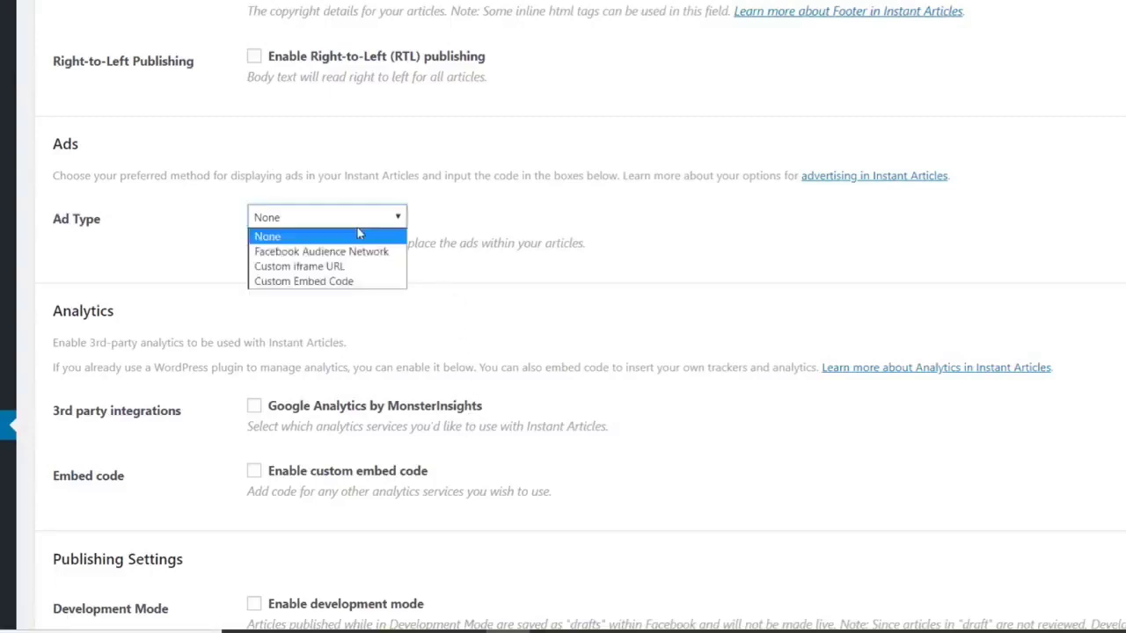
{"action": "left_click", "coordinate": [365, 281]}
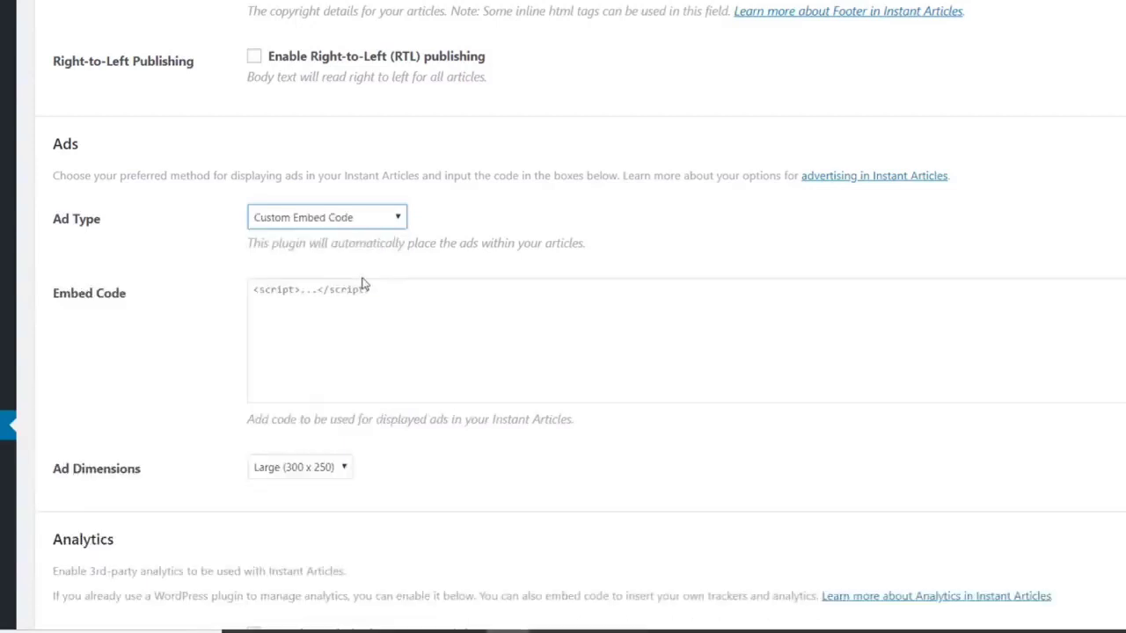
{"action": "left_click", "coordinate": [343, 300]}
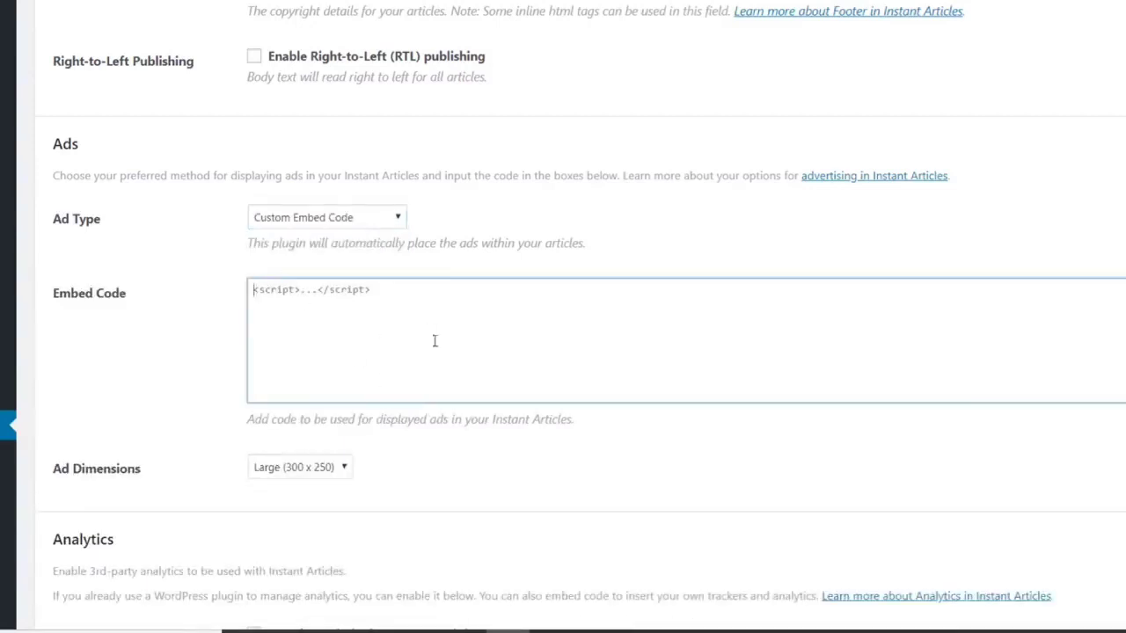
{"action": "left_click", "coordinate": [301, 469]}
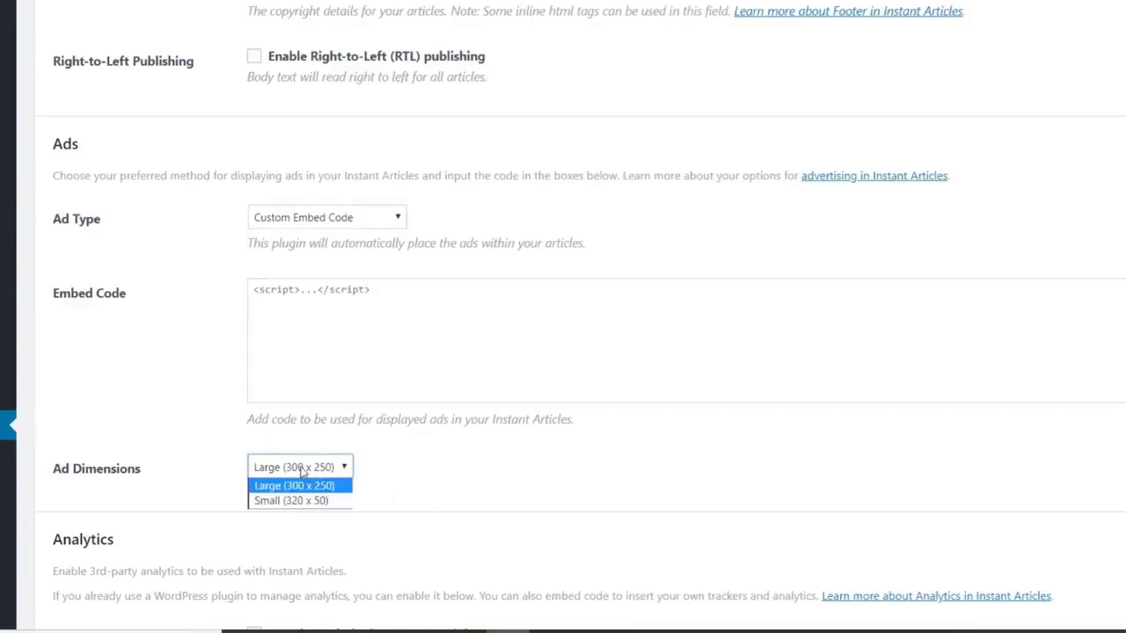
{"action": "left_click", "coordinate": [276, 486]}
{"action": "left_click", "coordinate": [282, 469]}
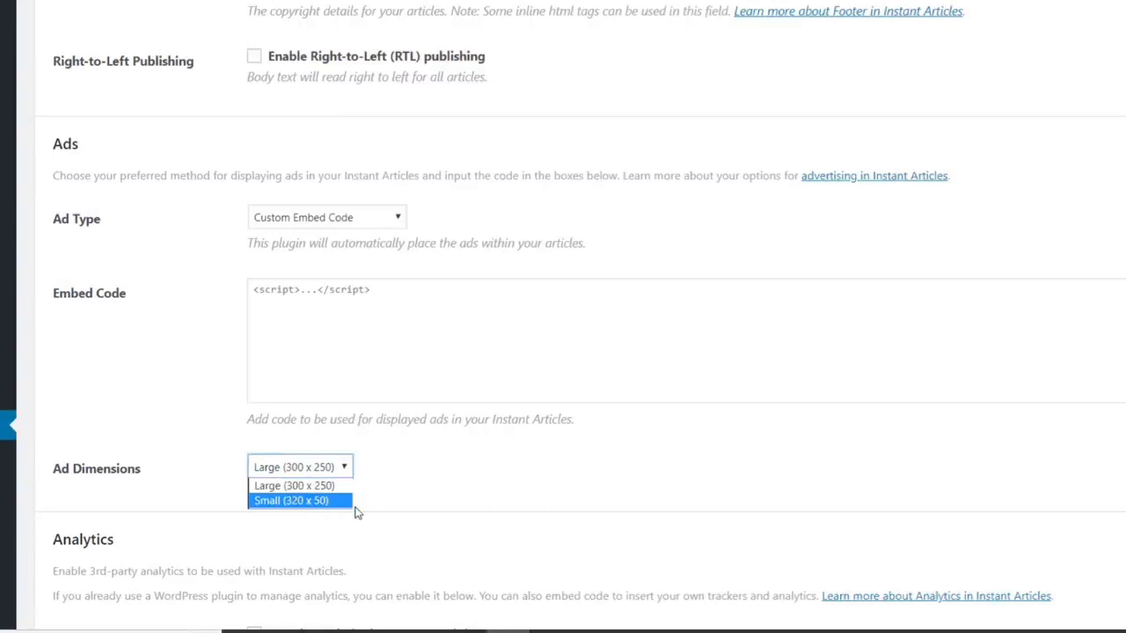
{"action": "left_click", "coordinate": [433, 493]}
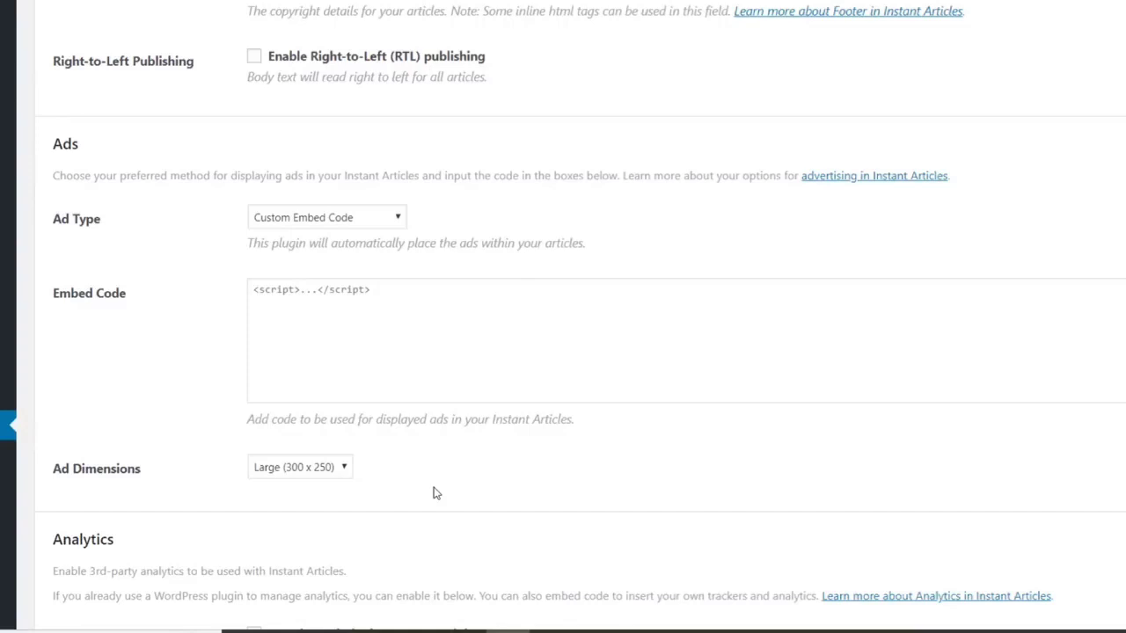
{"action": "scroll", "coordinate": [440, 488], "scroll_direction": "down", "scroll_amount": 15}
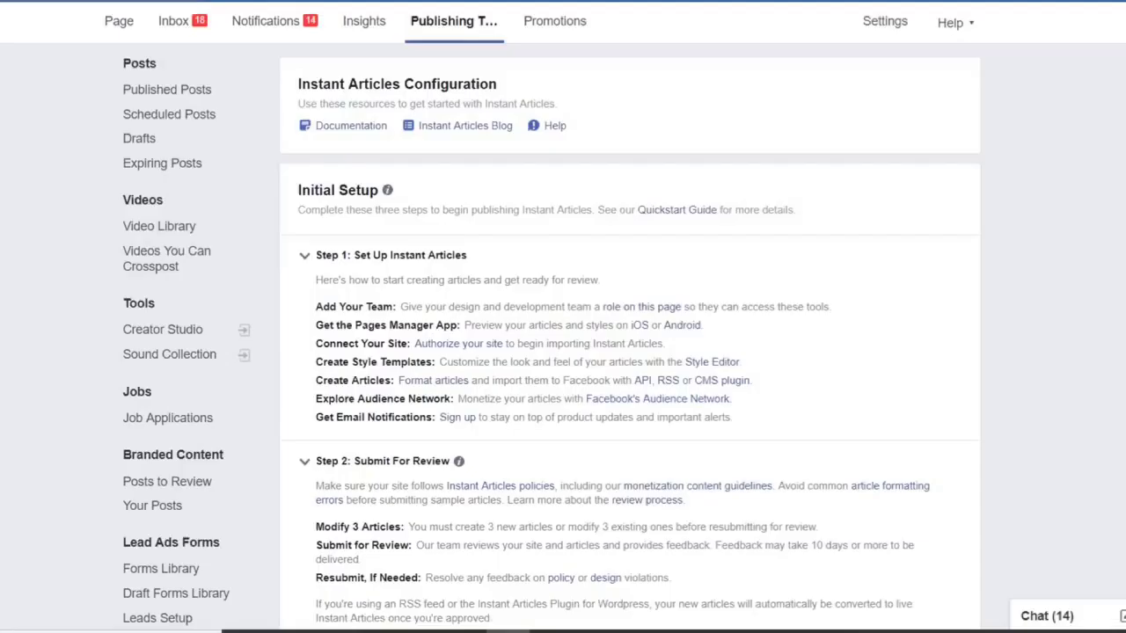
Review the submission status and Tools section in Facebook's Instant Articles configuration and dismiss the activity notification
{"action": "scroll", "coordinate": [44, 167], "scroll_direction": "down", "scroll_amount": 6}
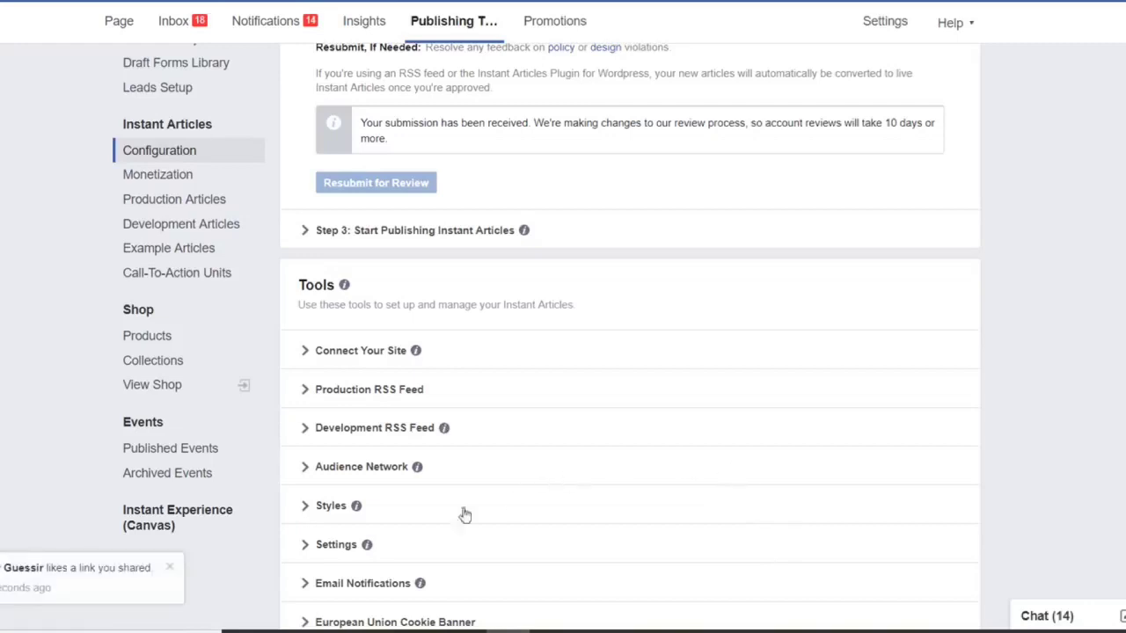
{"action": "left_click", "coordinate": [171, 569]}
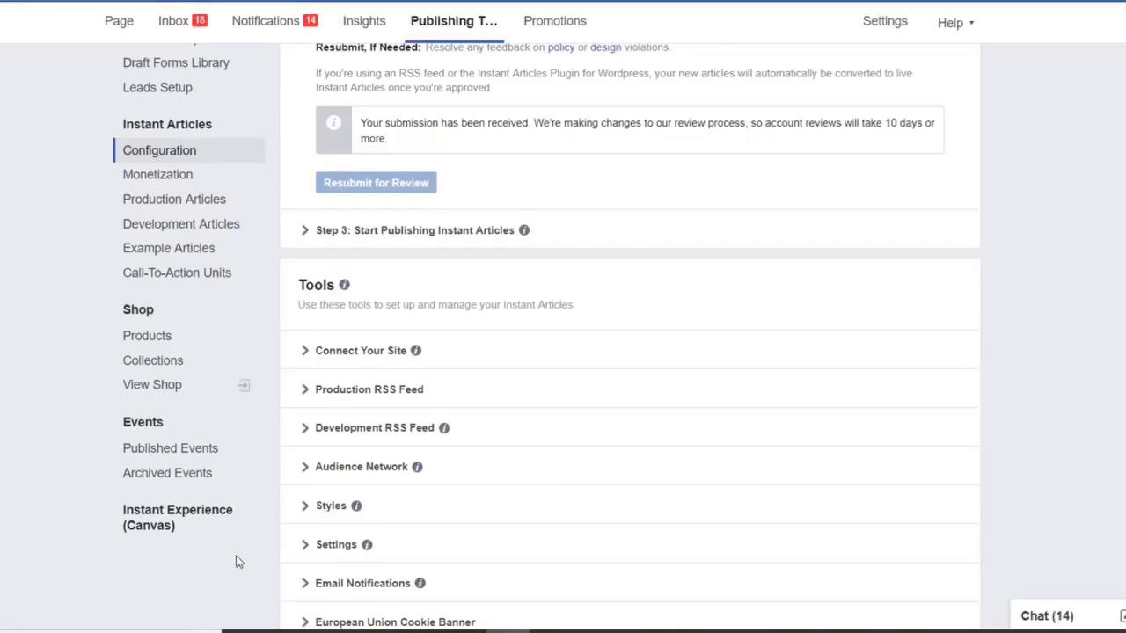